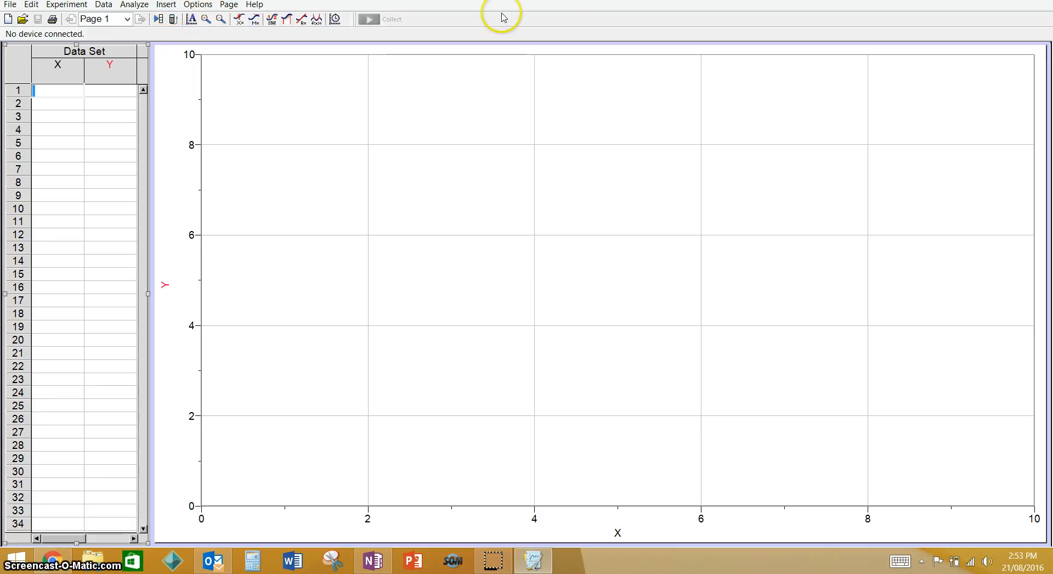
Step: Insert the movie file "Video FLight" from the Desktop into the page
click(166, 6)
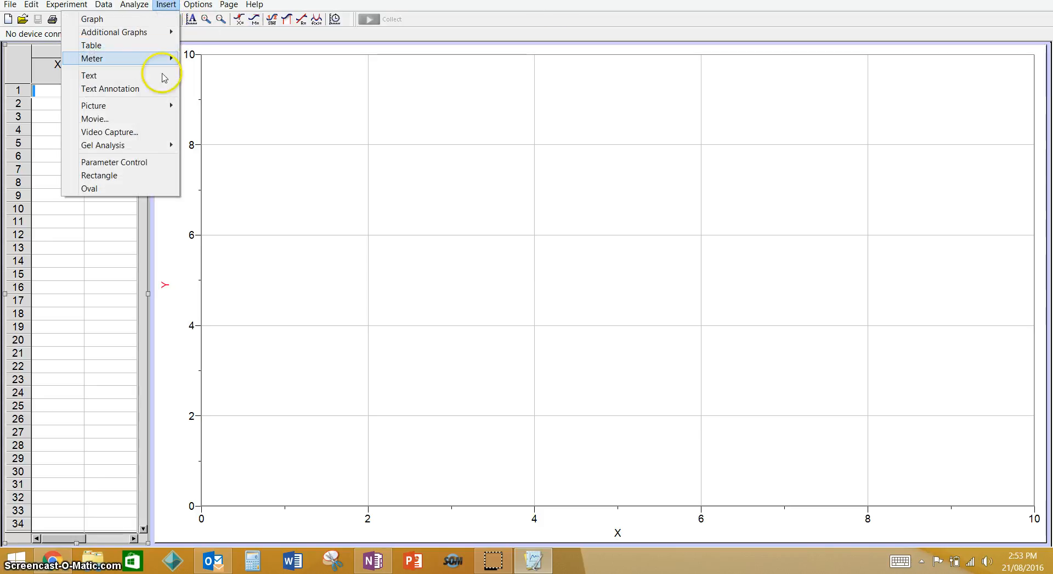
click(137, 124)
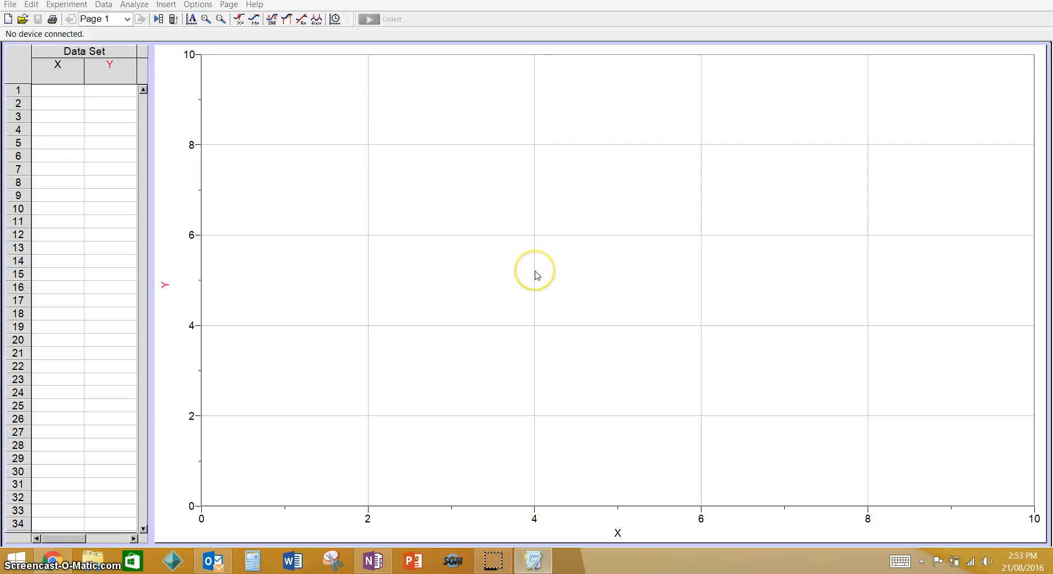
click(442, 180)
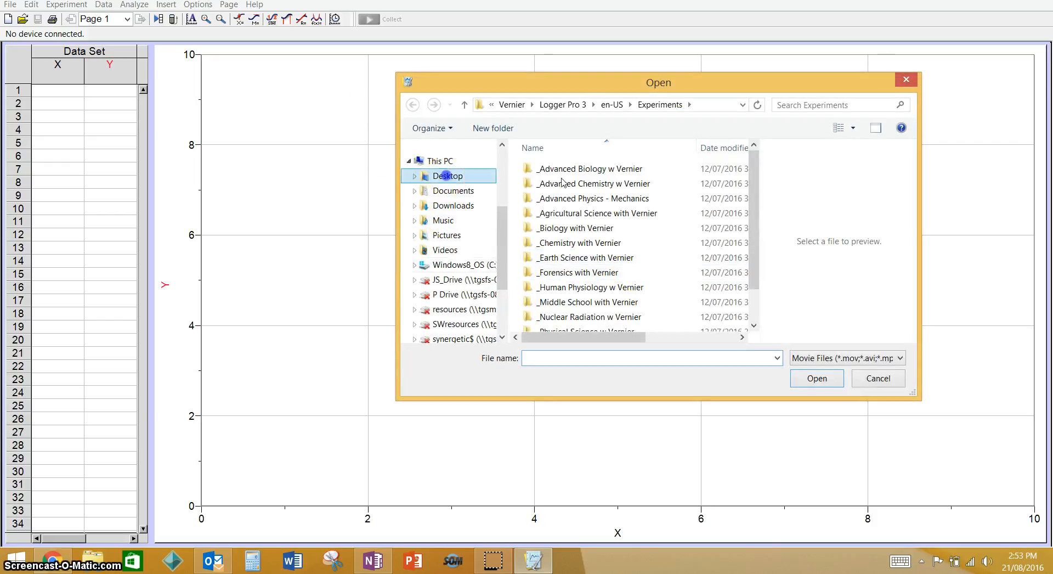
drag(756, 273, 757, 317)
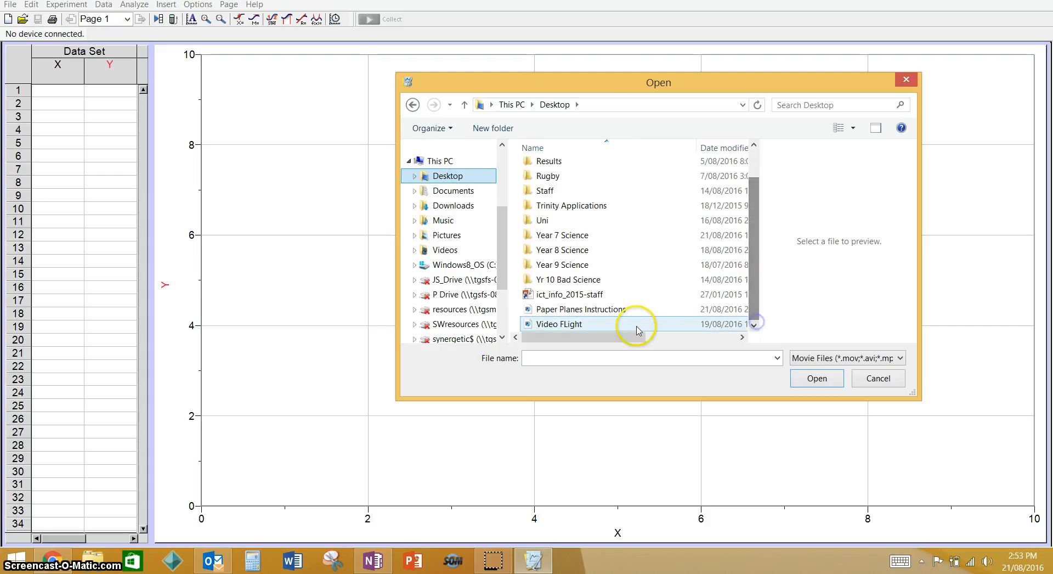
click(605, 326)
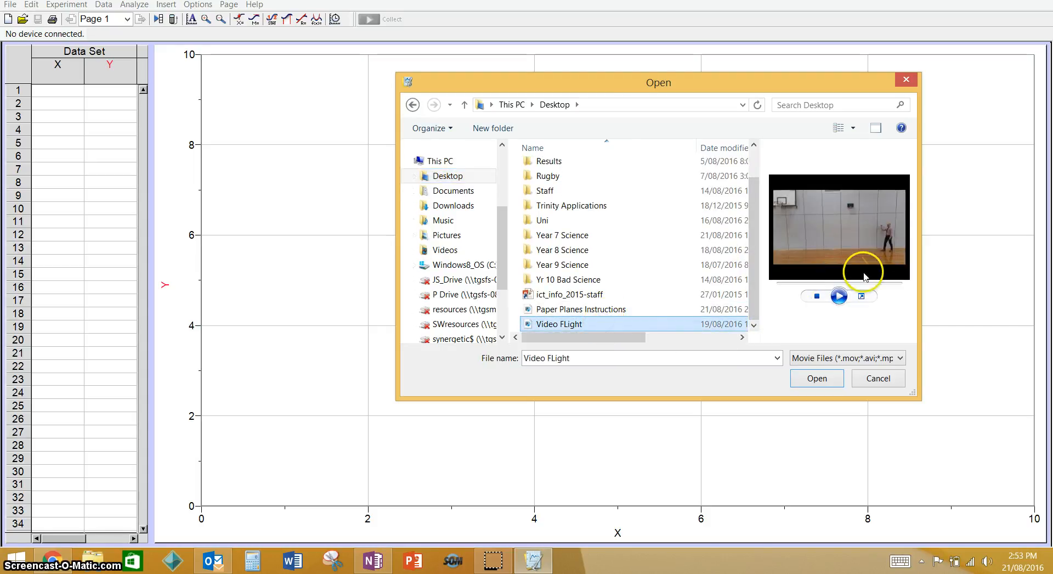
click(810, 382)
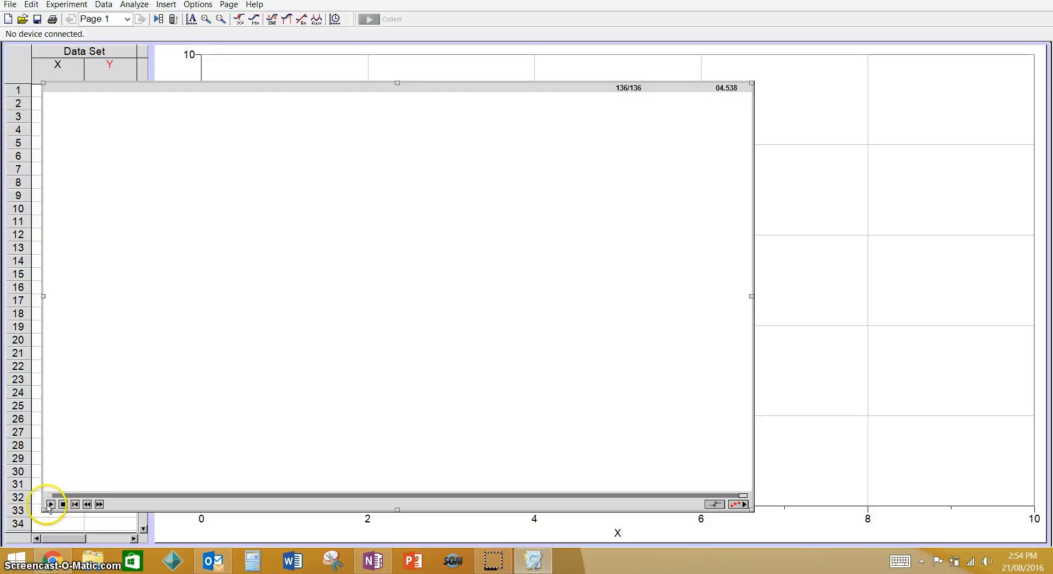
Step: Play the movie up to frame 39, just before the plane is thrown, stop it there and enable video analysis
click(48, 504)
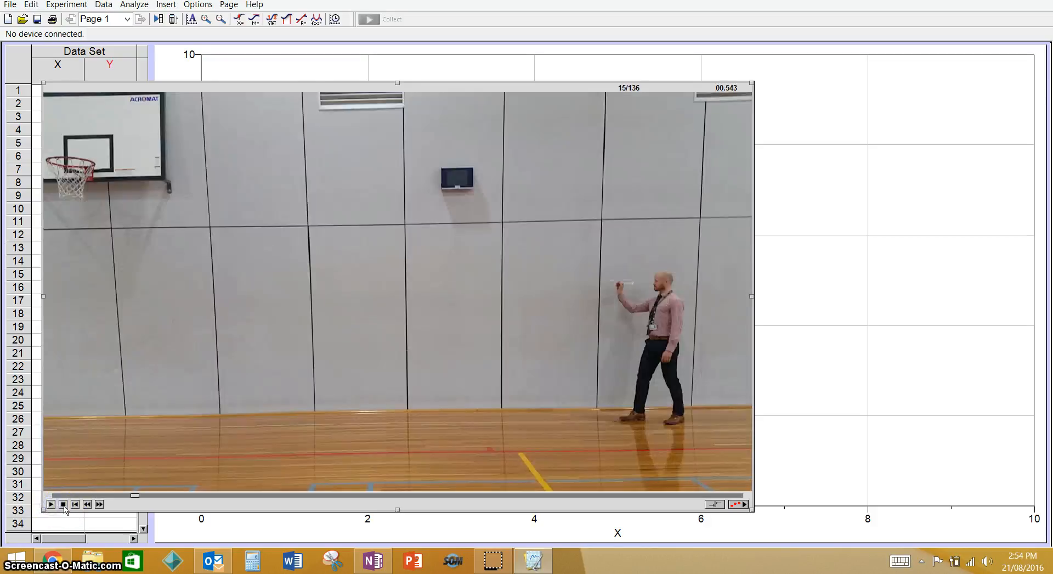
click(64, 504)
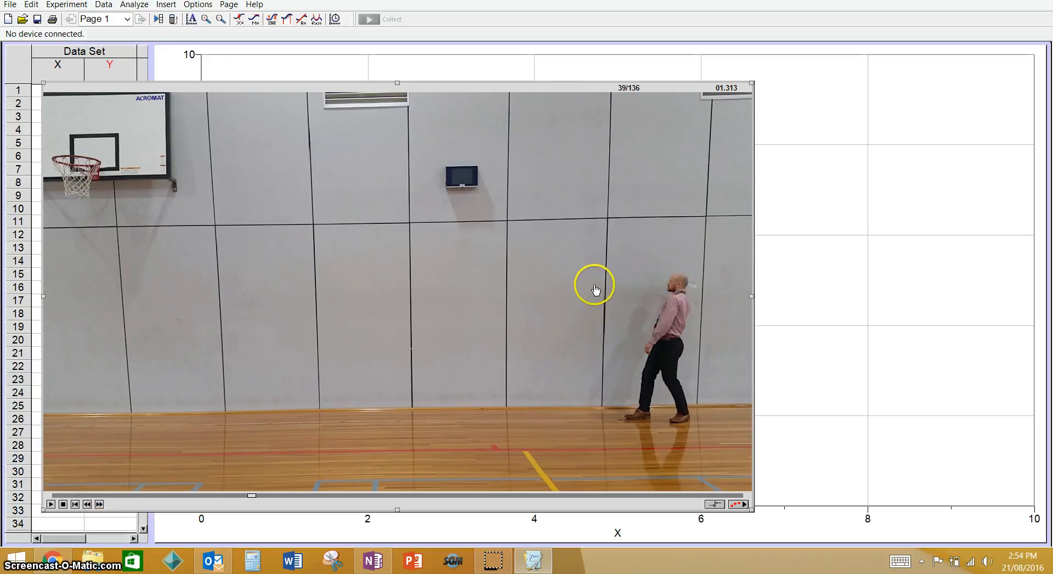
click(736, 503)
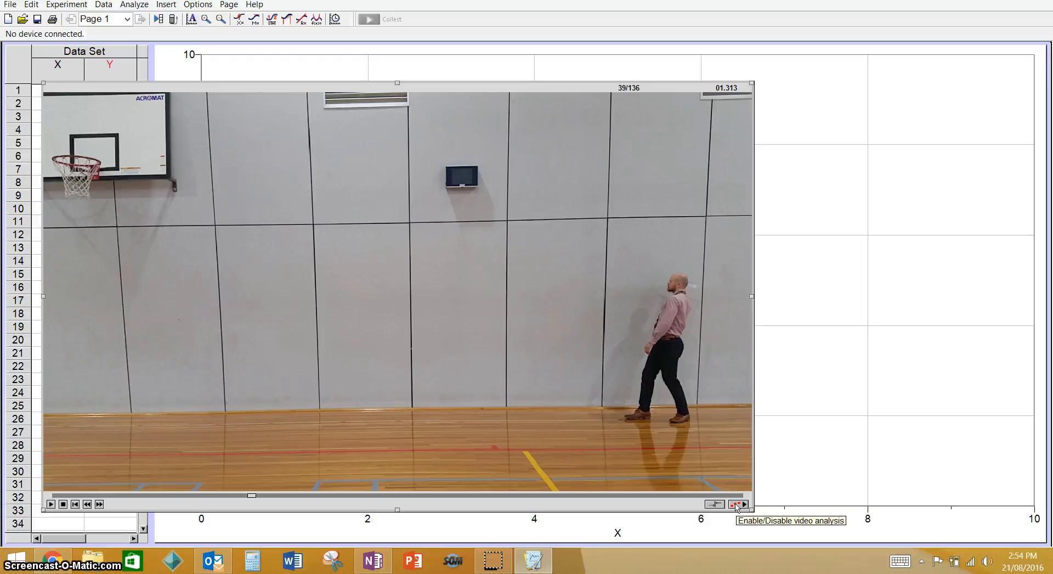
click(736, 505)
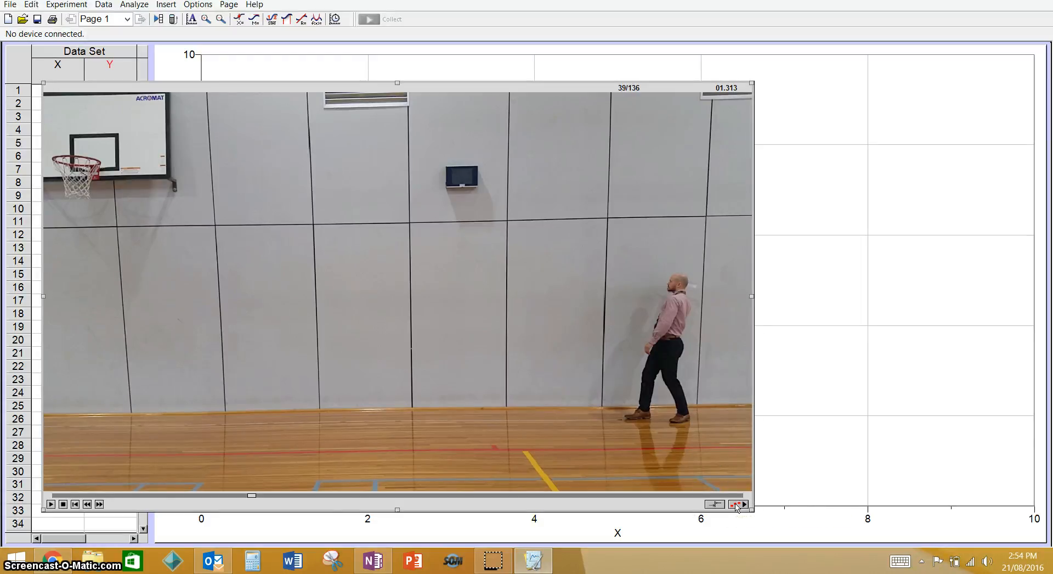
click(736, 504)
click(736, 505)
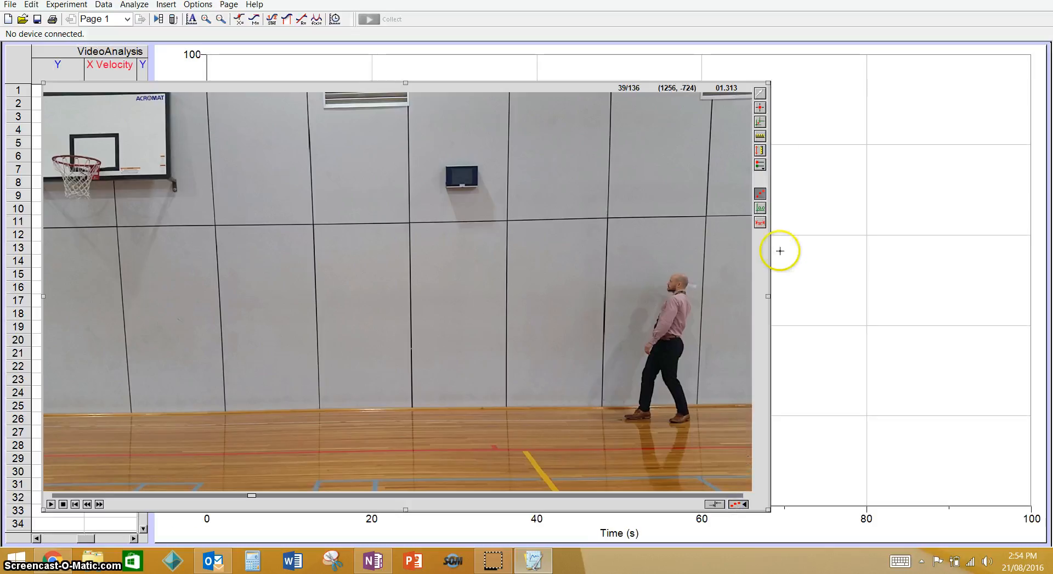
Step: Set the coordinate origin just in front of the thrower's face, at the launch point, with the x-axis level
click(761, 122)
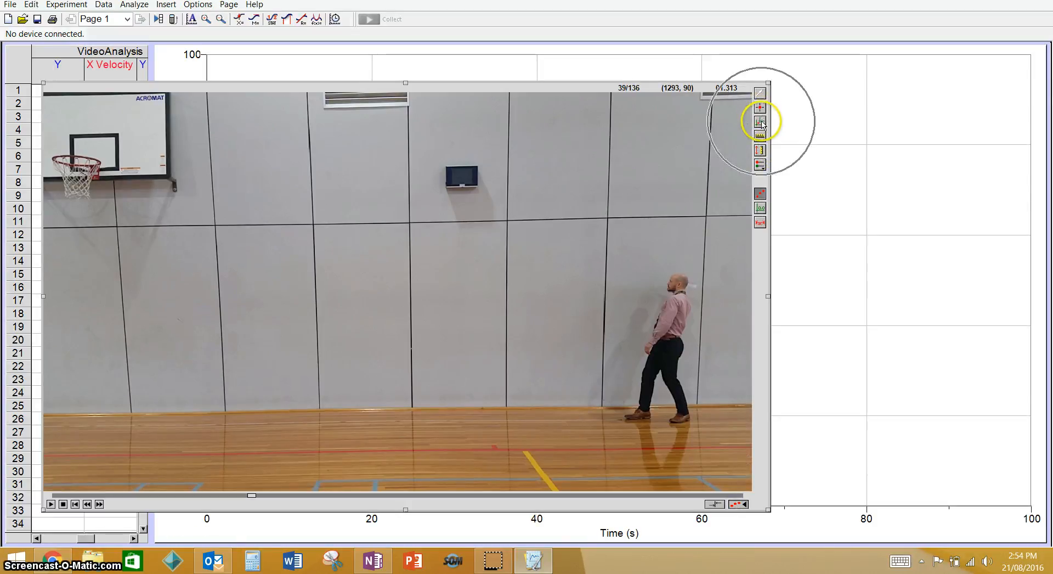
click(682, 296)
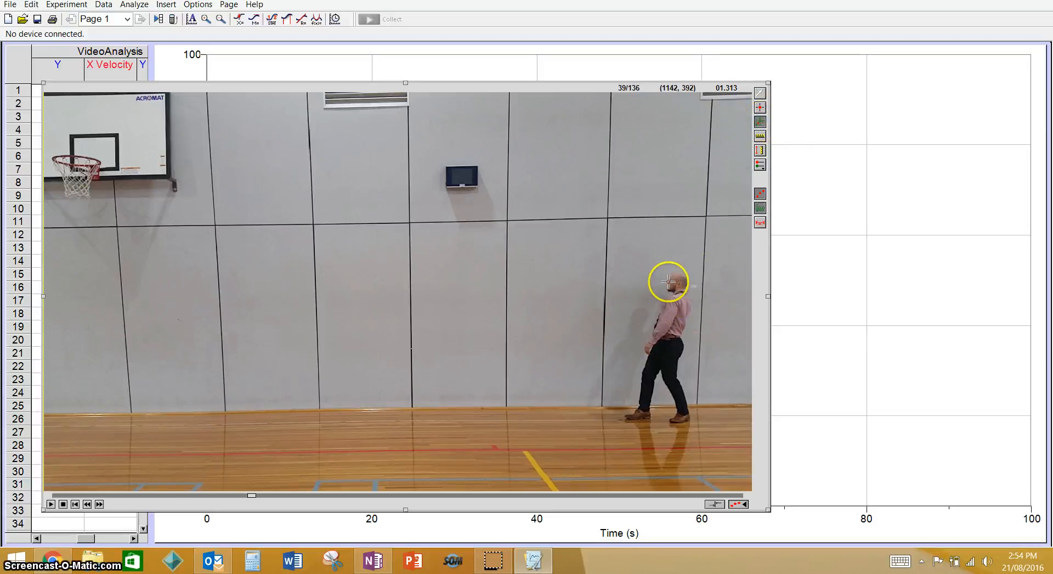
drag(668, 282, 637, 281)
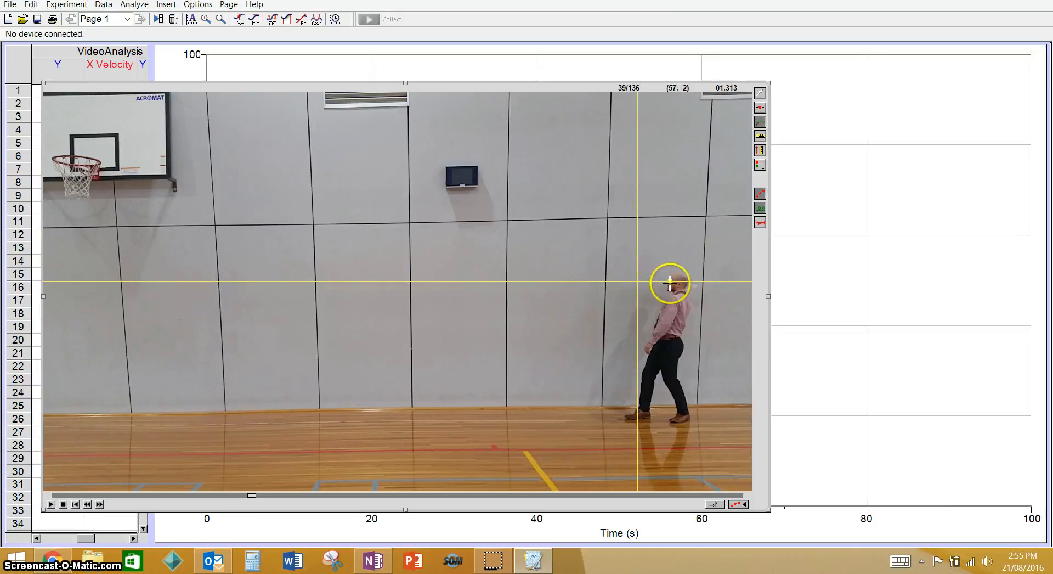
mouse_move(670, 281)
mouse_down()
mouse_move(661, 296)
mouse_move(655, 264)
mouse_move(666, 282)
mouse_up()
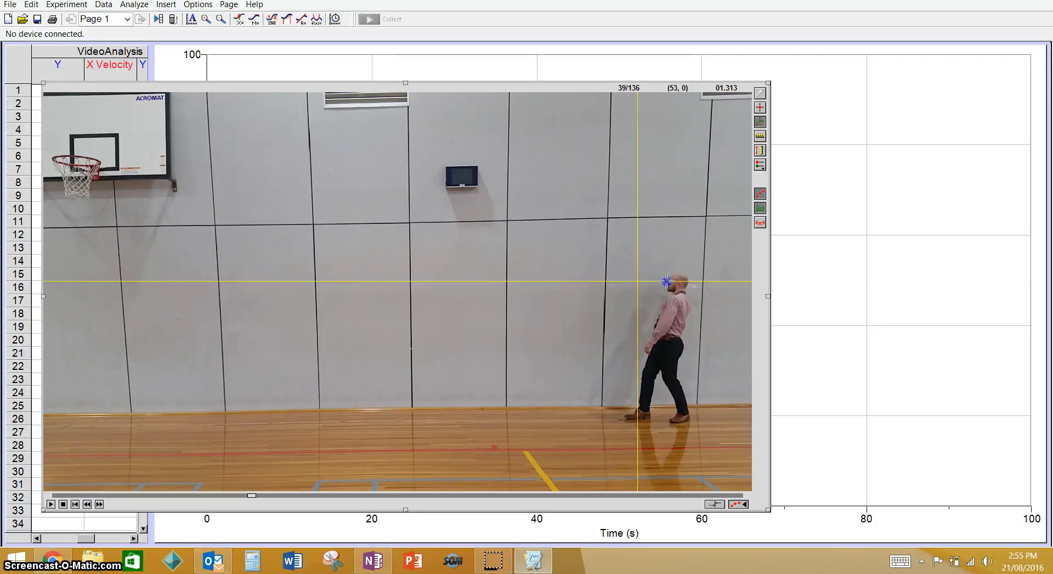
Step: Set the video scale to 1 m across the wall panel just in front of the thrower
click(759, 137)
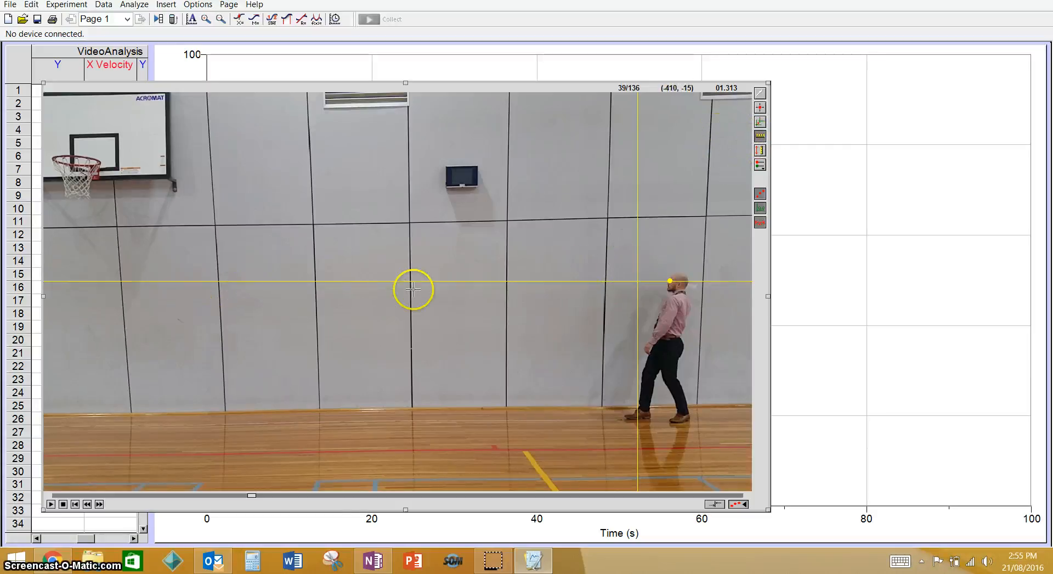
click(760, 137)
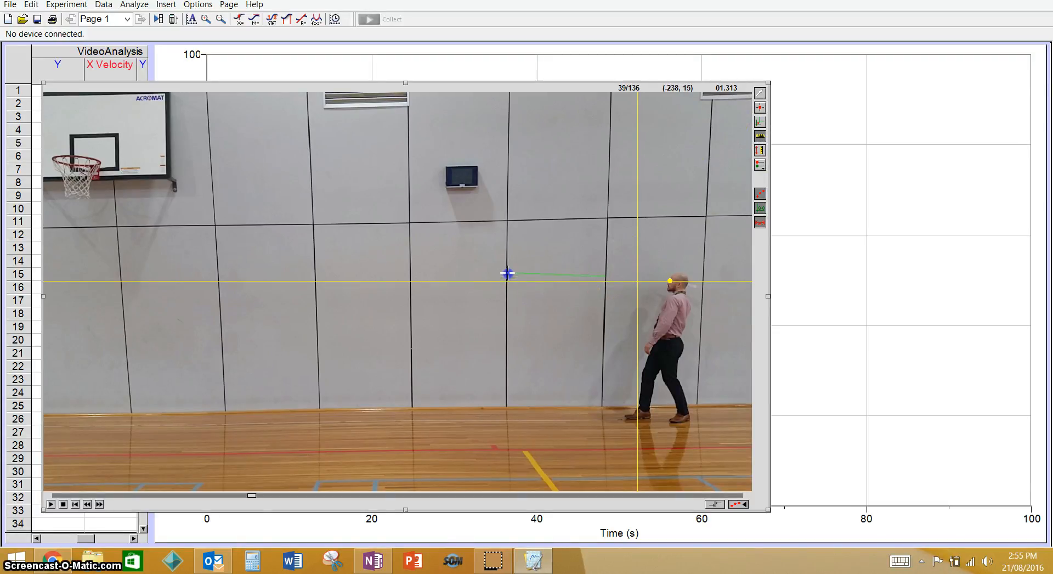
drag(508, 276, 508, 276)
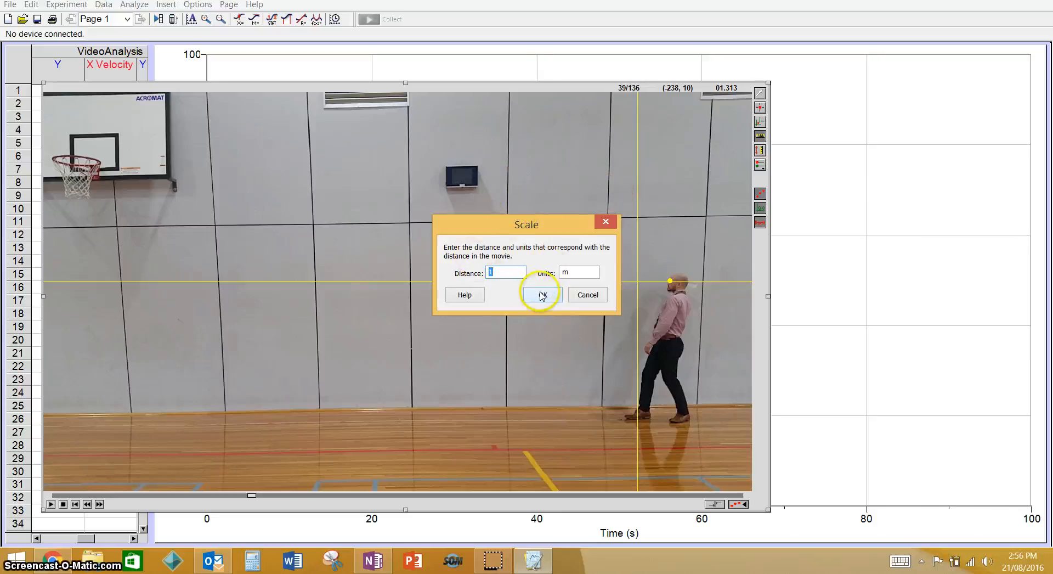
click(574, 271)
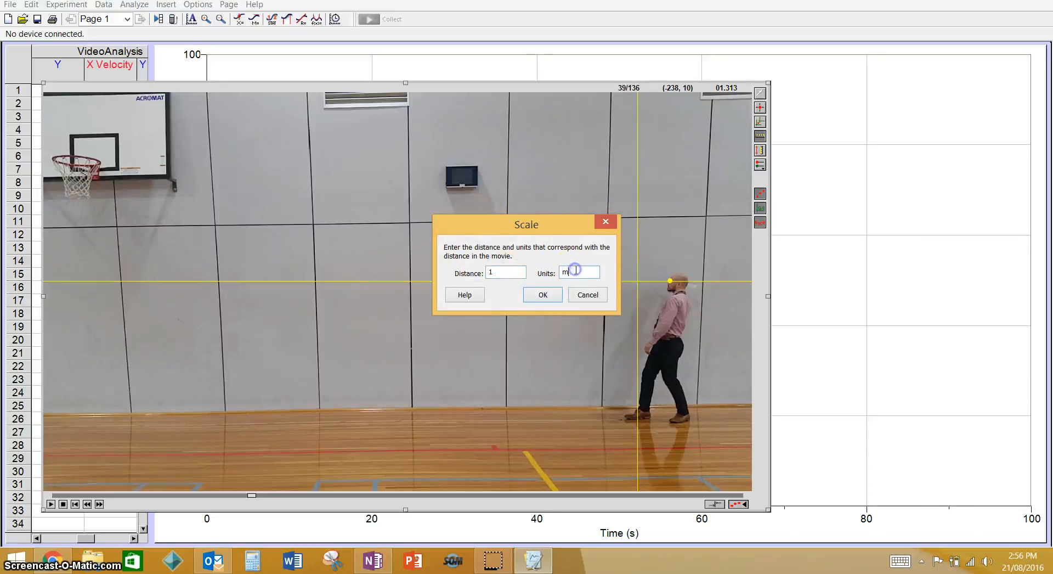
click(509, 272)
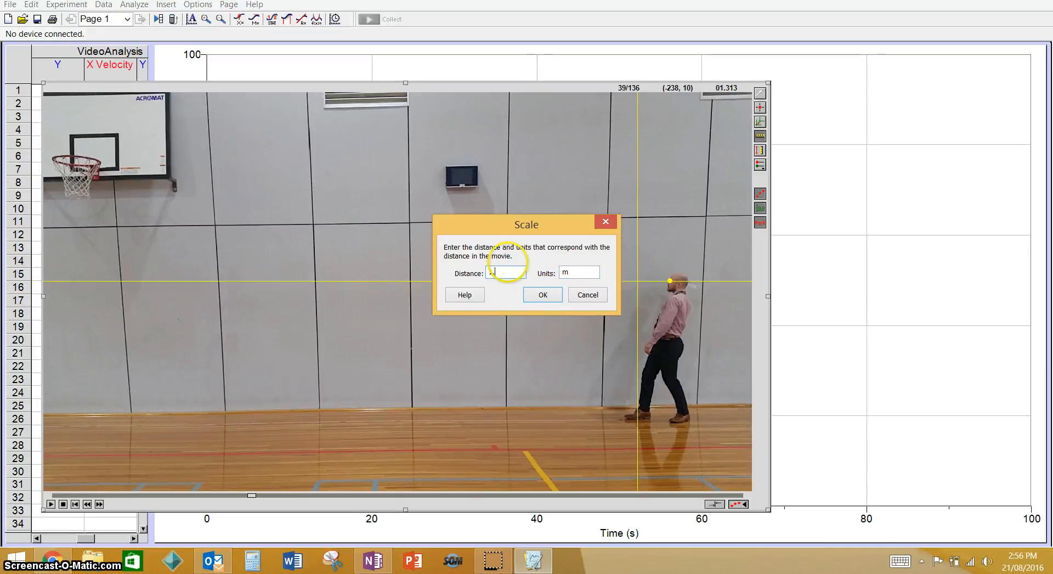
key(BackSpace)
key(BackSpace)
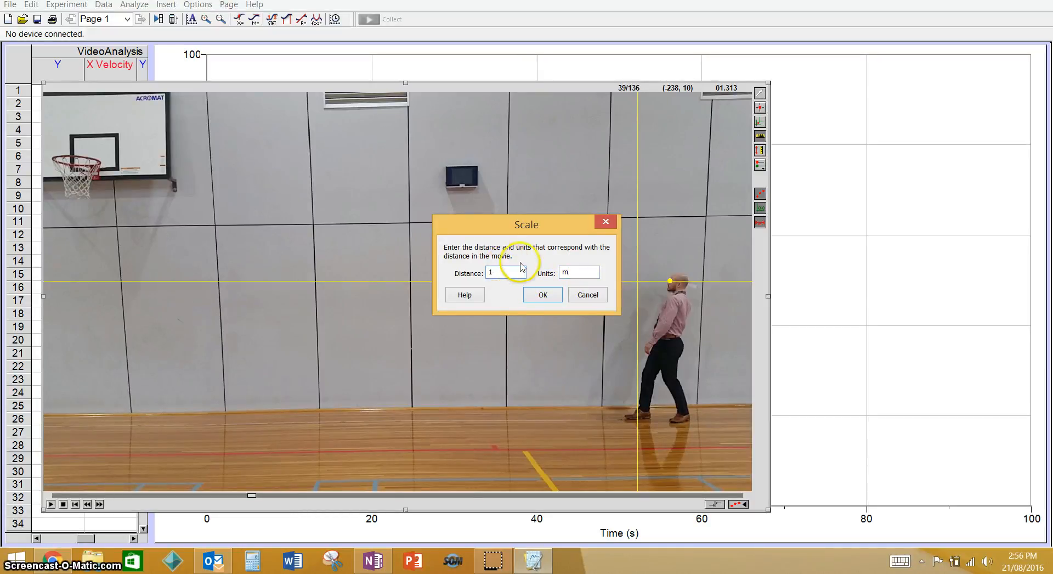
click(542, 295)
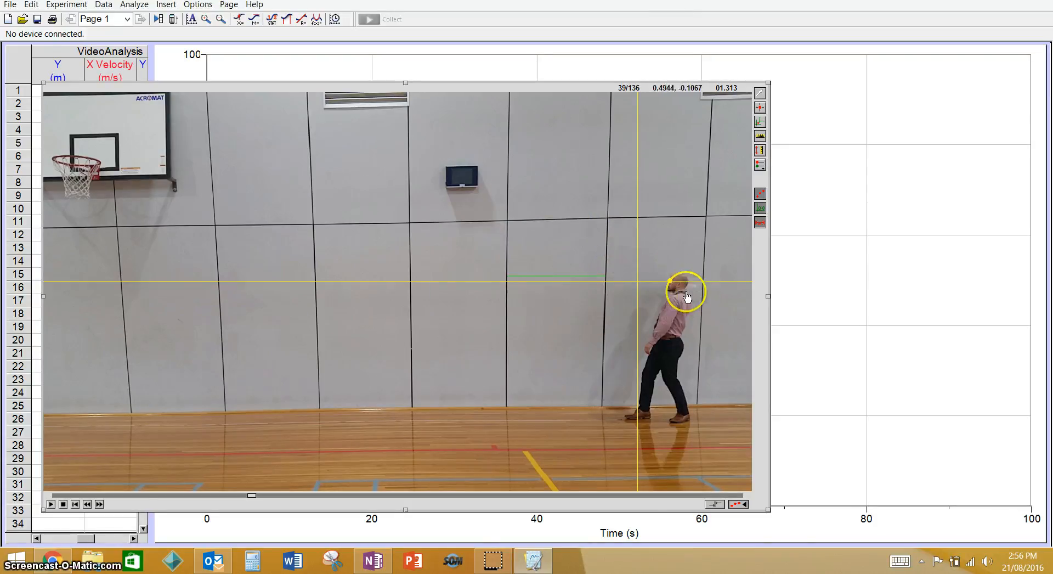
Step: Add tracking points at the coordinate origin for frames 39 to 48, before the plane leaves the launch point
click(759, 110)
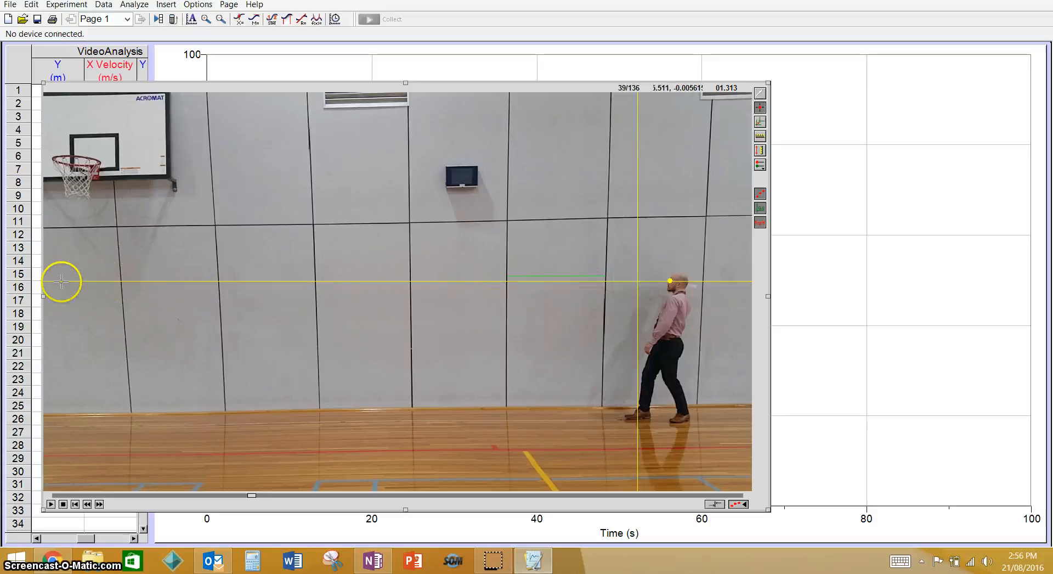
click(638, 281)
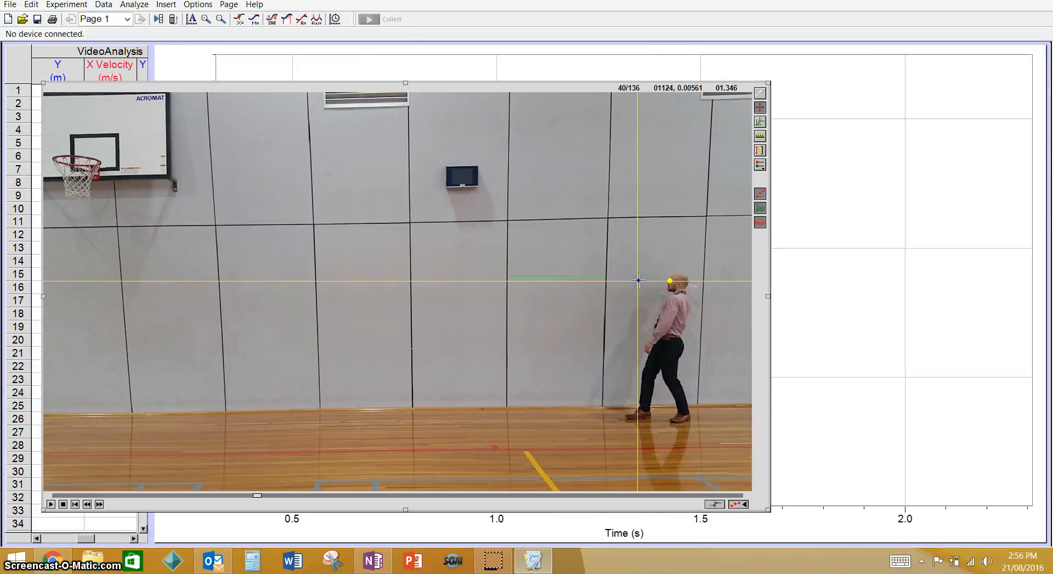
click(636, 280)
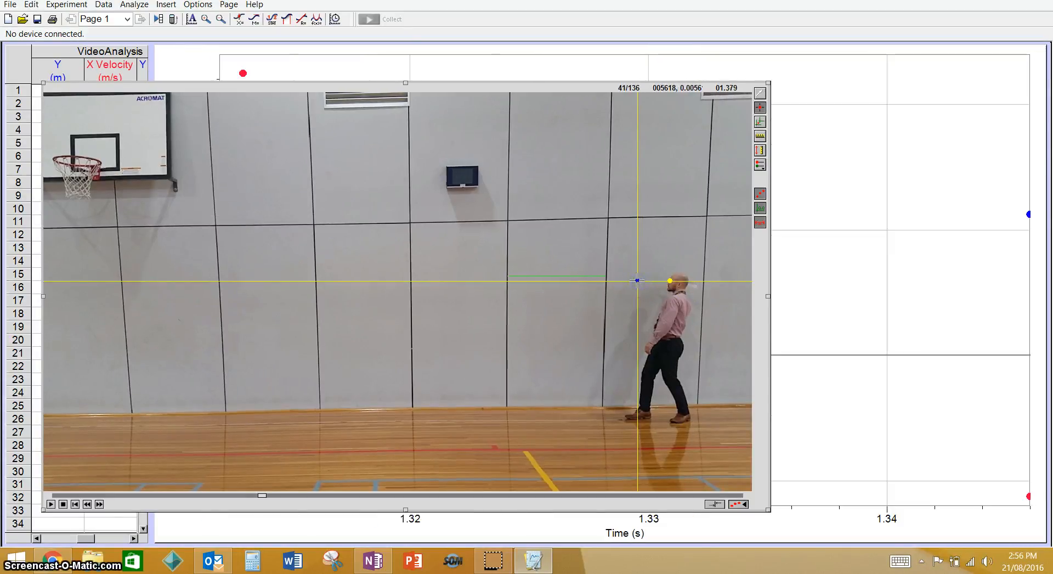
click(637, 280)
click(637, 280)
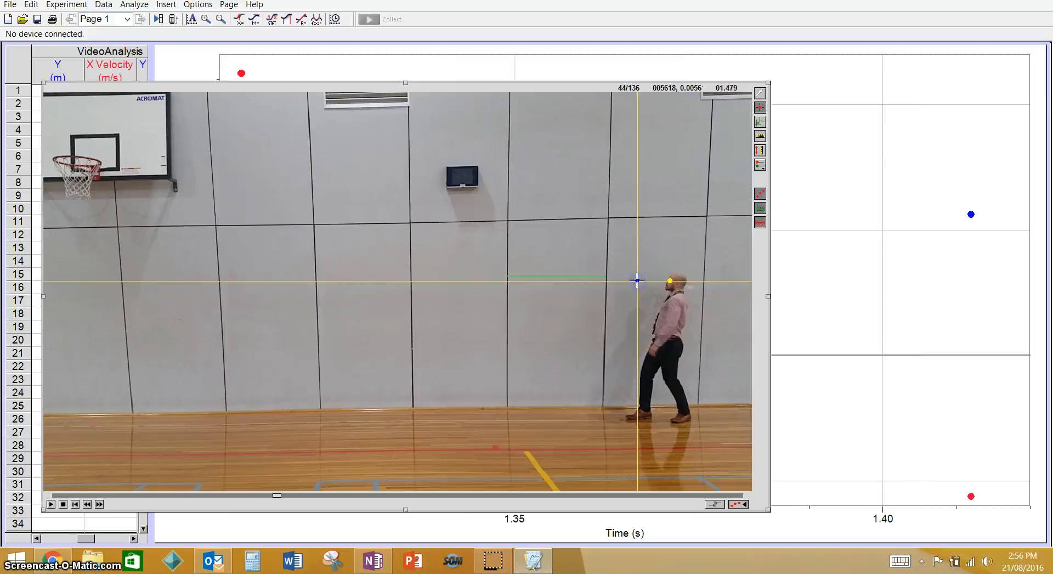
click(637, 280)
click(637, 281)
click(637, 281)
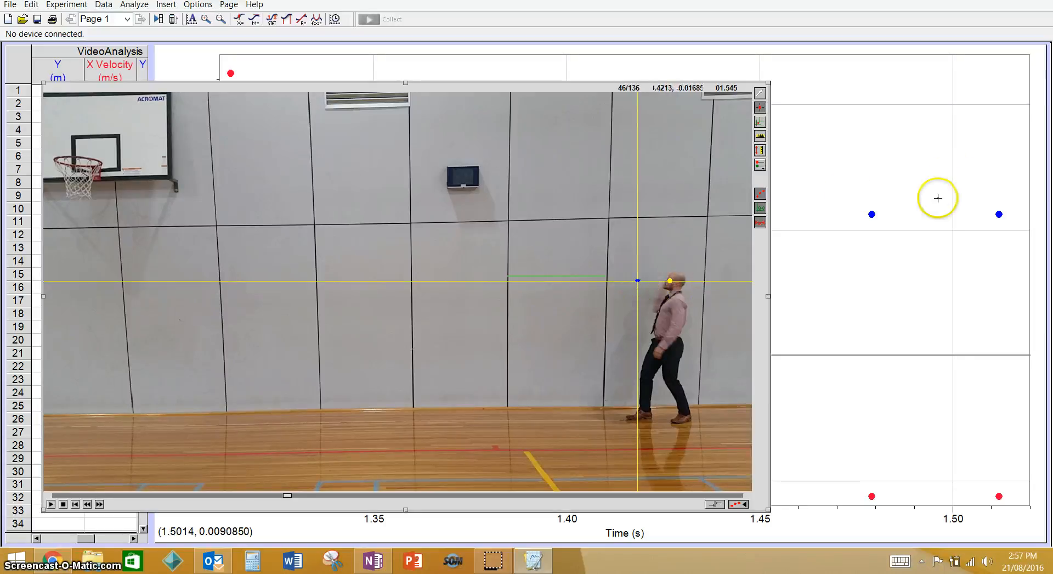
click(635, 280)
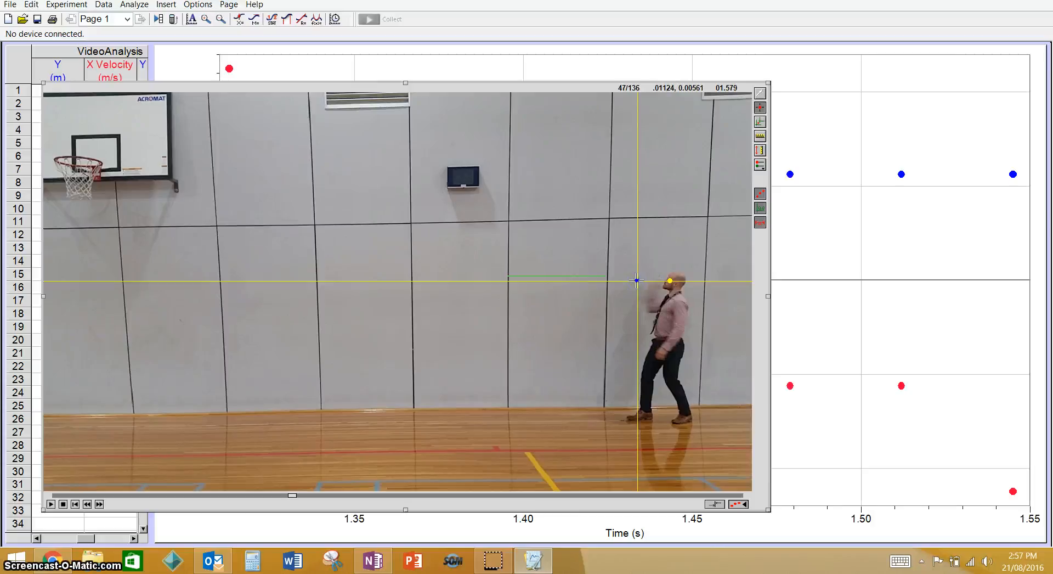
click(636, 280)
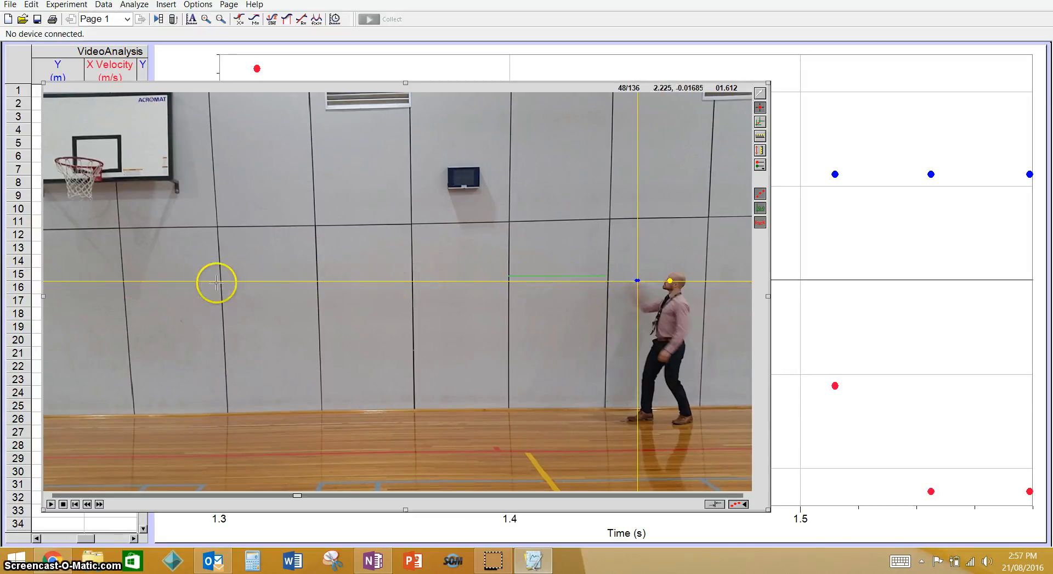
click(637, 281)
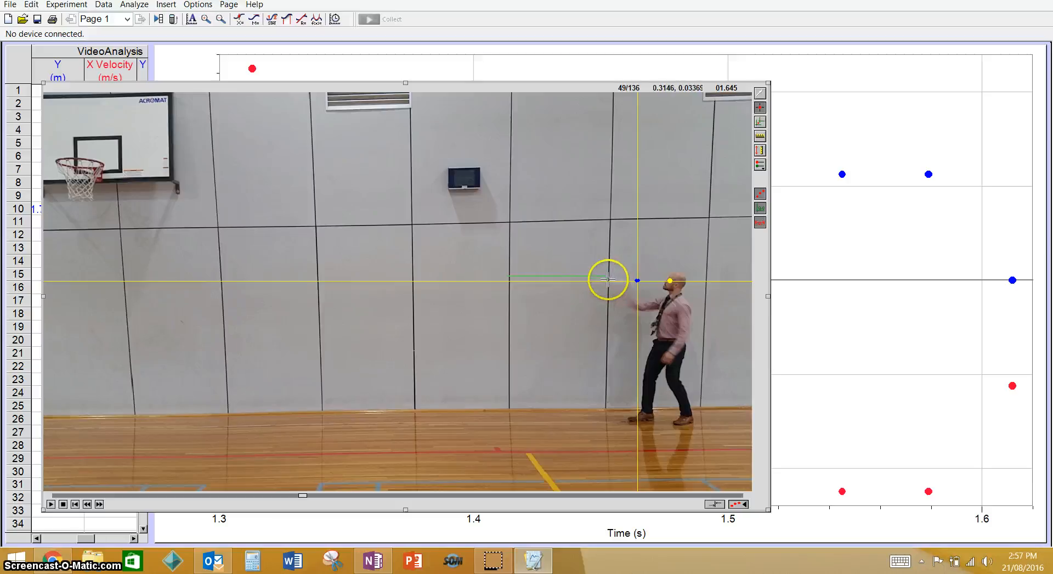
Step: Track the plane's horizontal motion for frames 49 to 84, marking its position in each frame along the x-axis, vertically in line with its nose
click(615, 279)
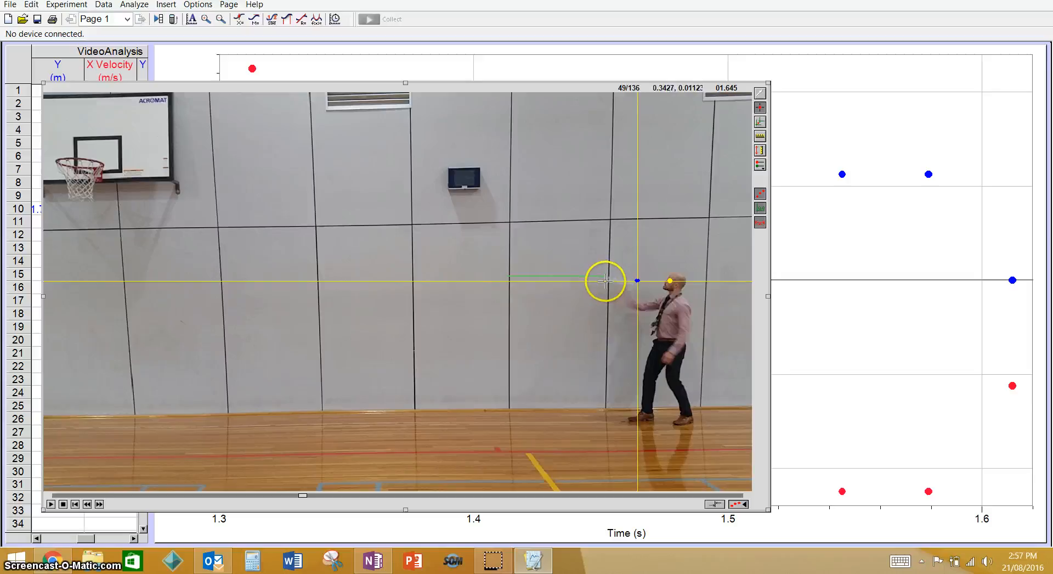
click(603, 281)
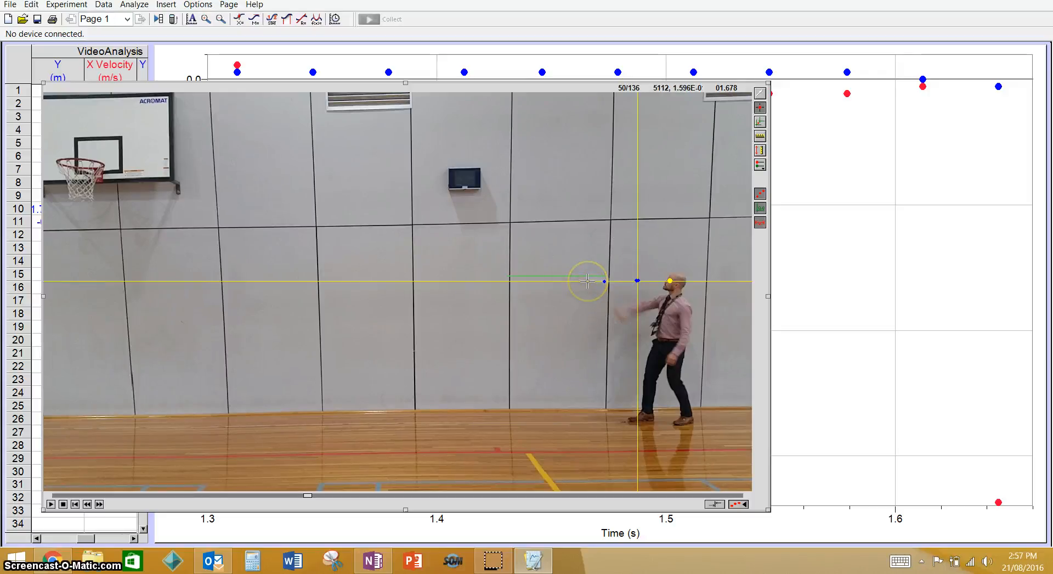
click(588, 281)
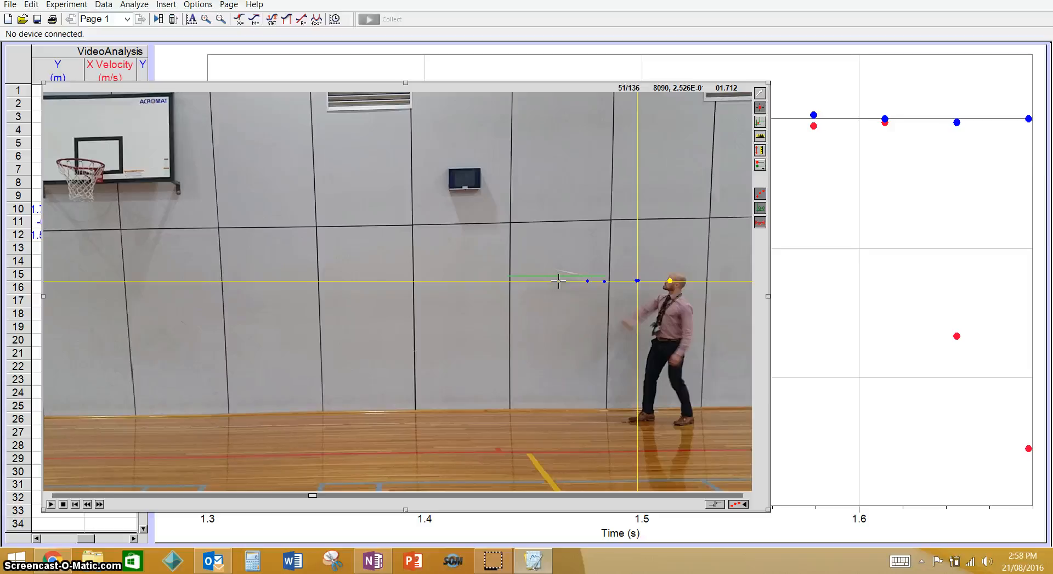
click(557, 281)
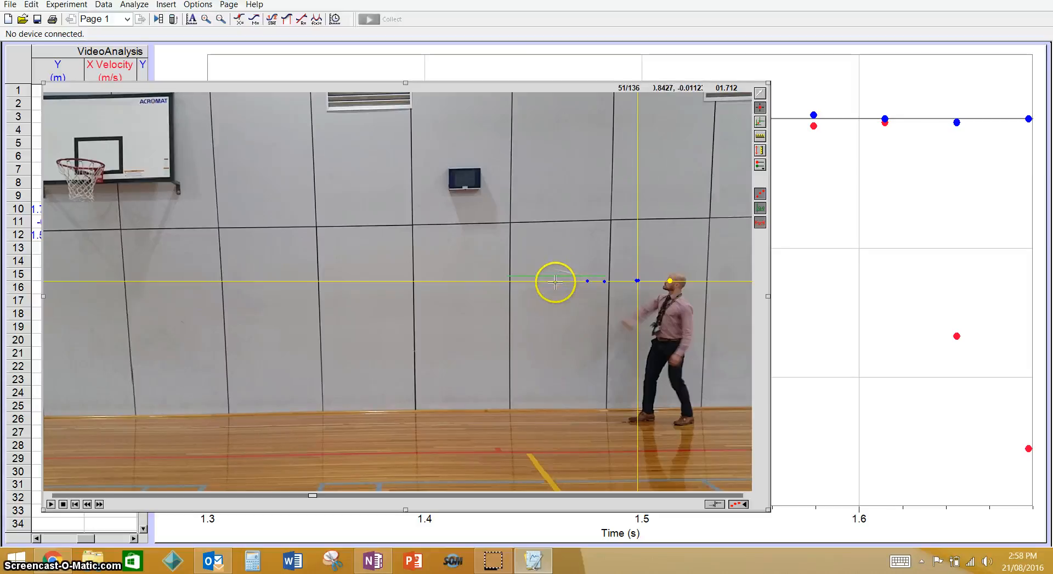
click(555, 282)
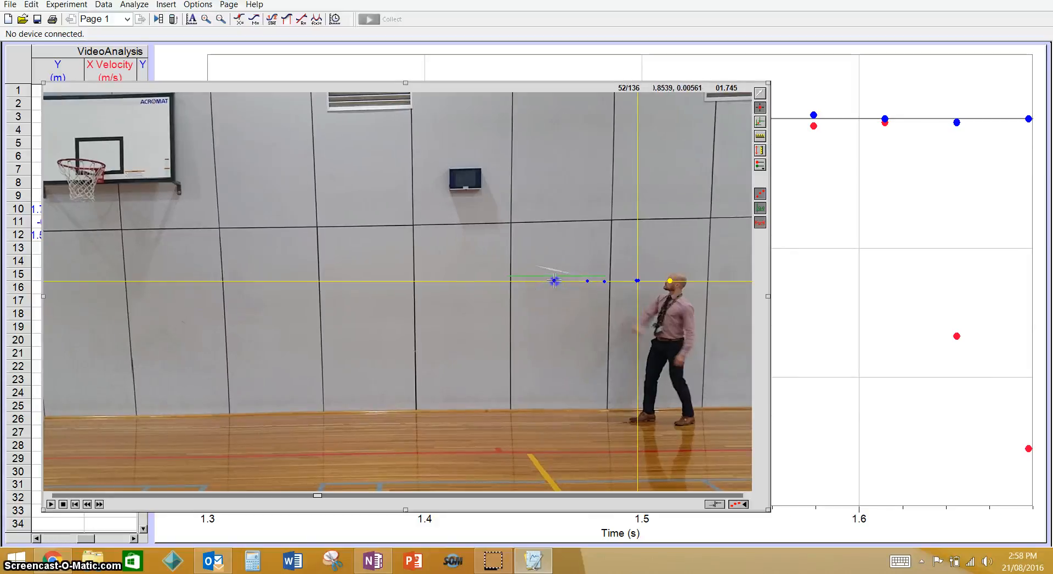
click(534, 281)
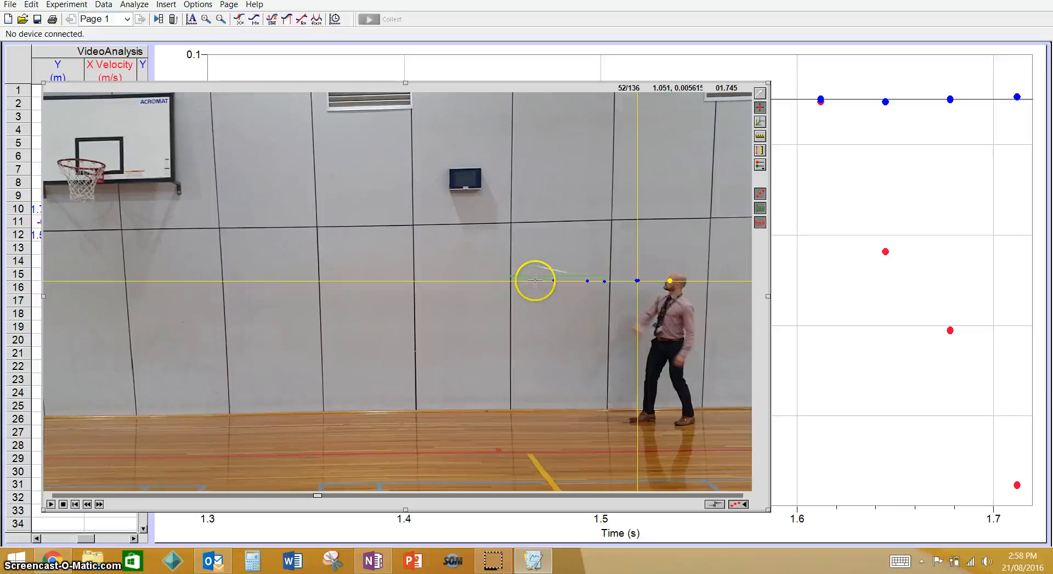
click(511, 281)
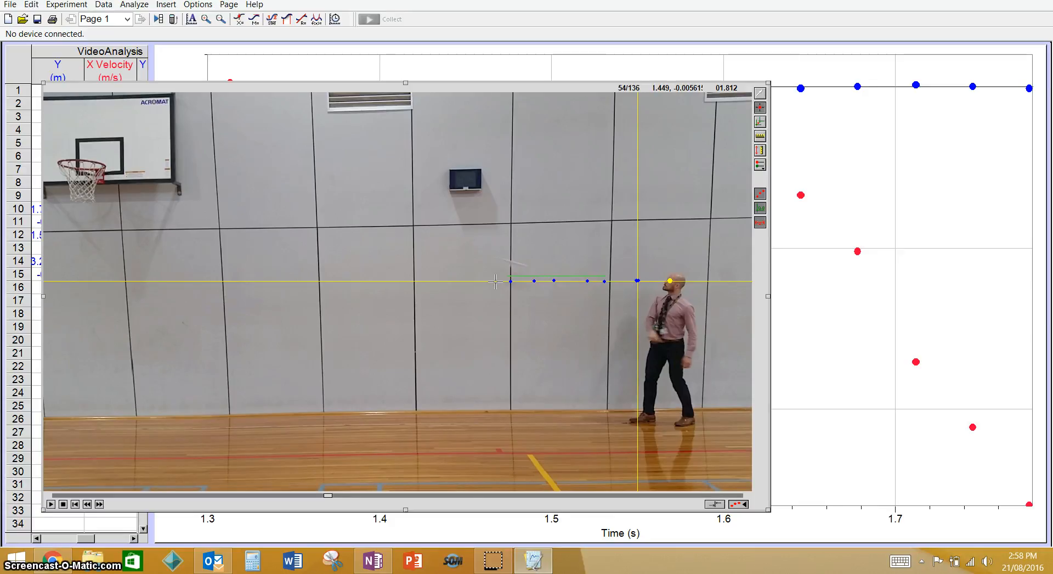
click(496, 281)
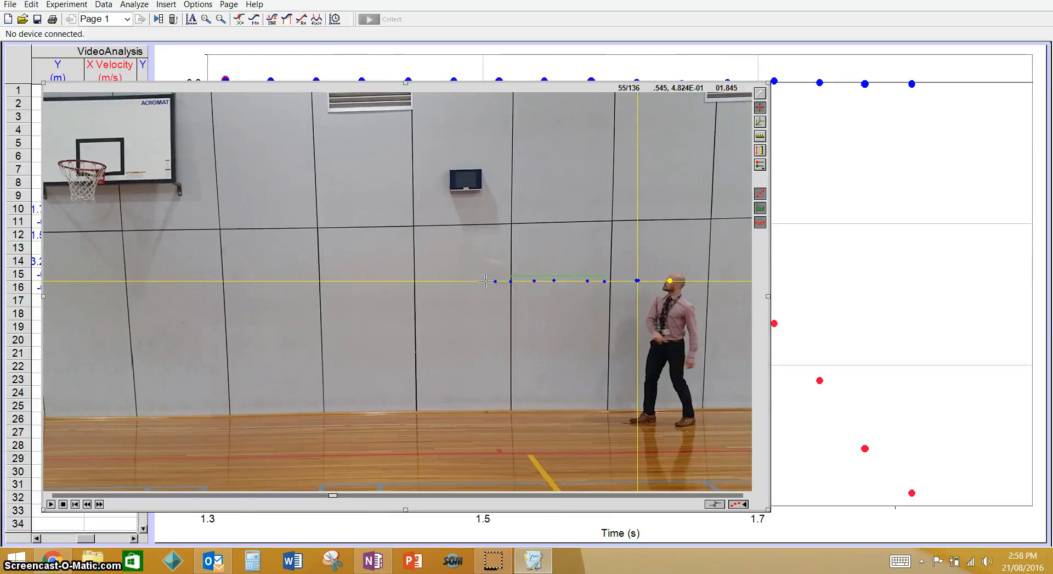
click(481, 281)
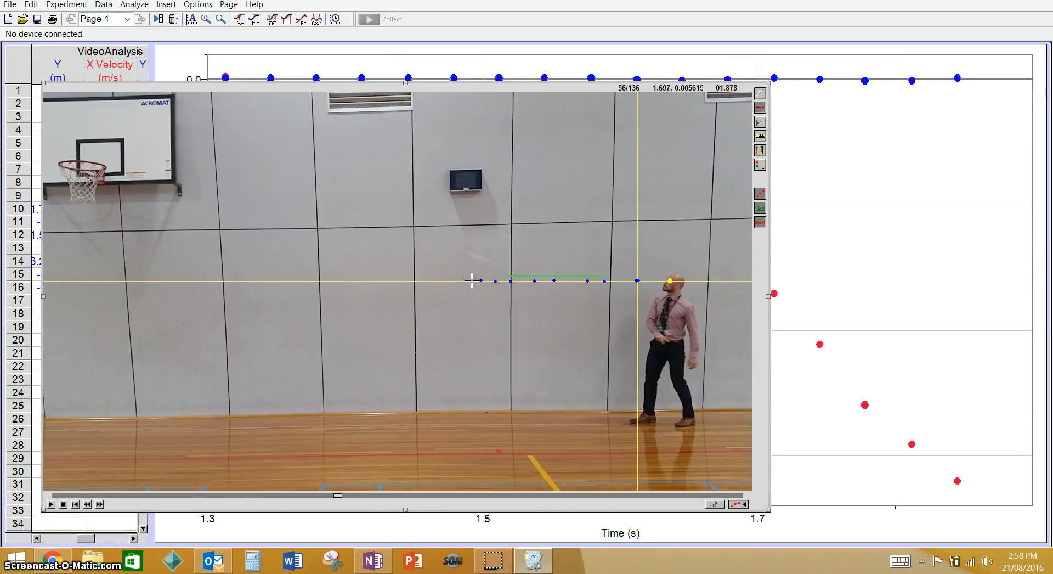
click(464, 281)
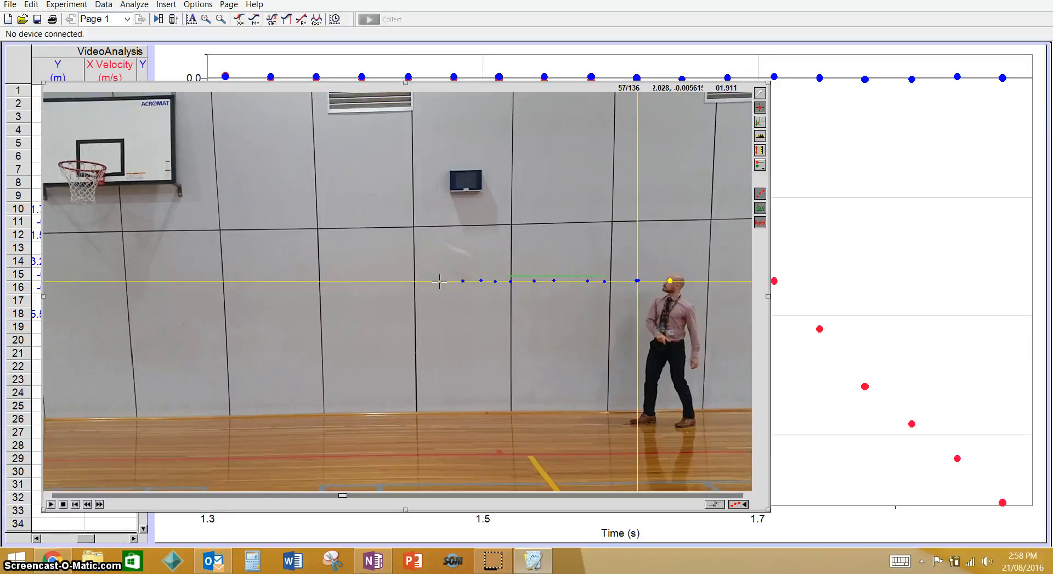
click(422, 281)
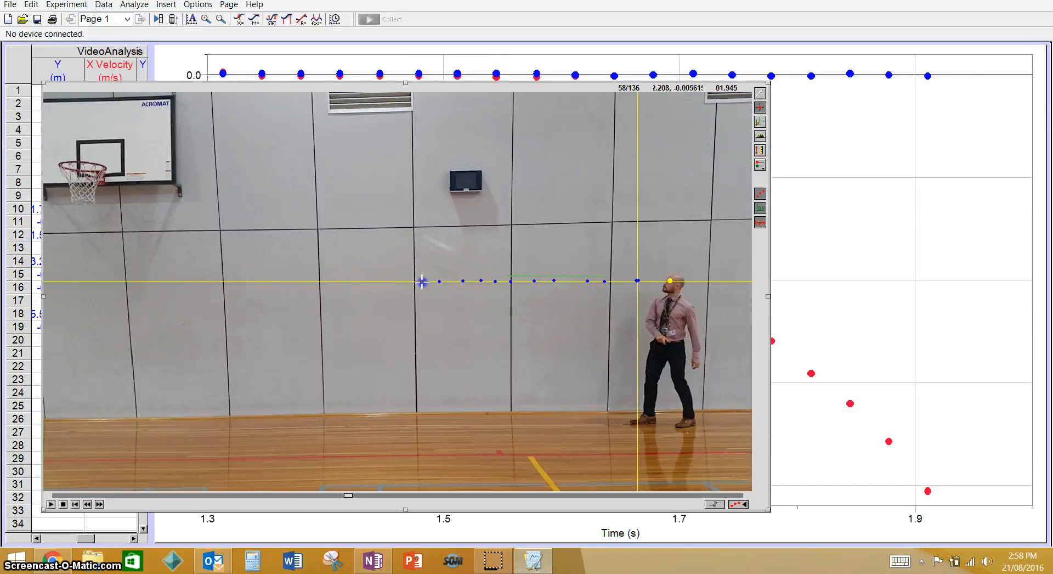
click(407, 280)
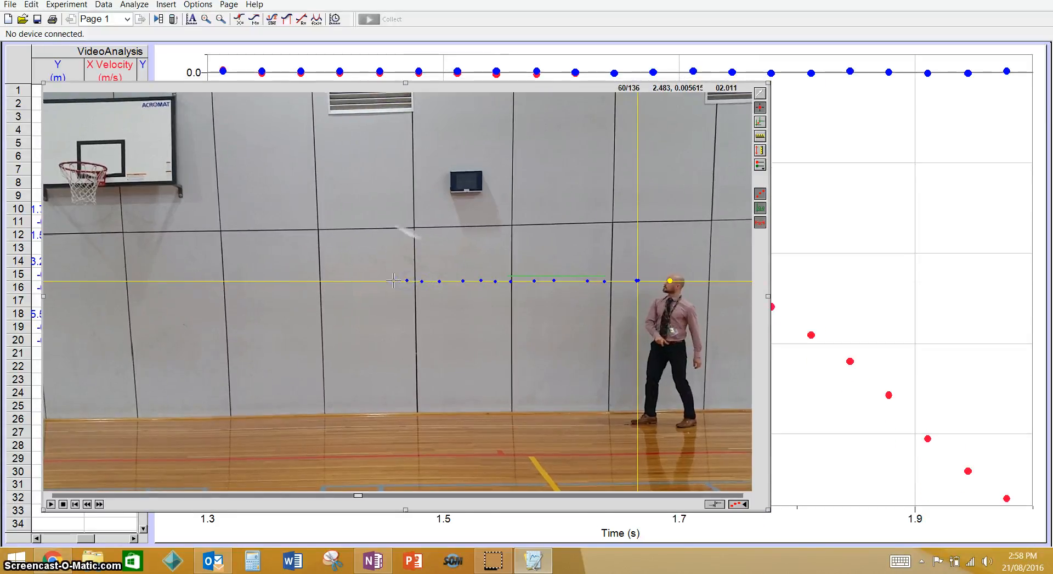
click(390, 281)
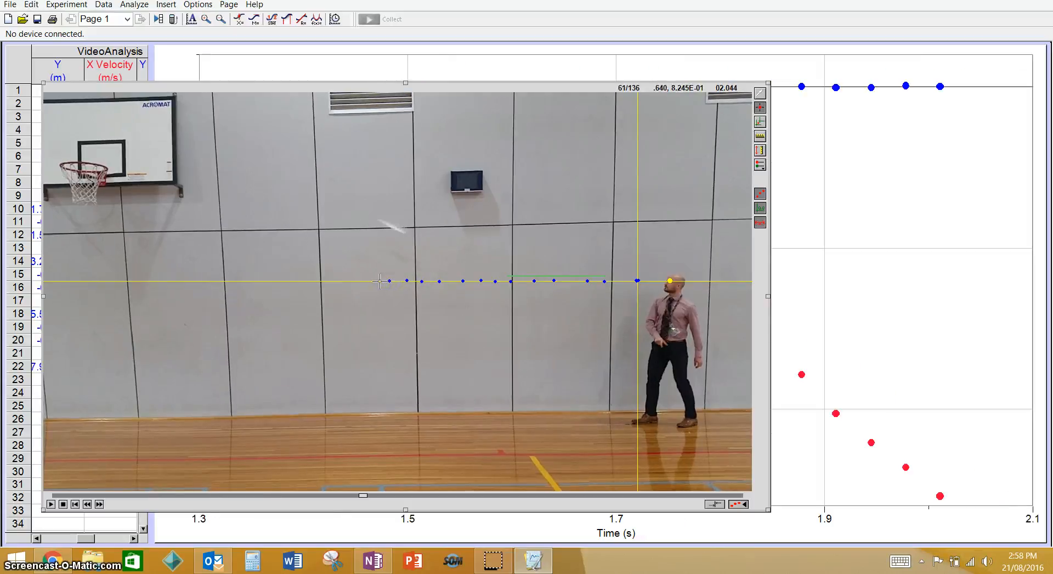
click(376, 282)
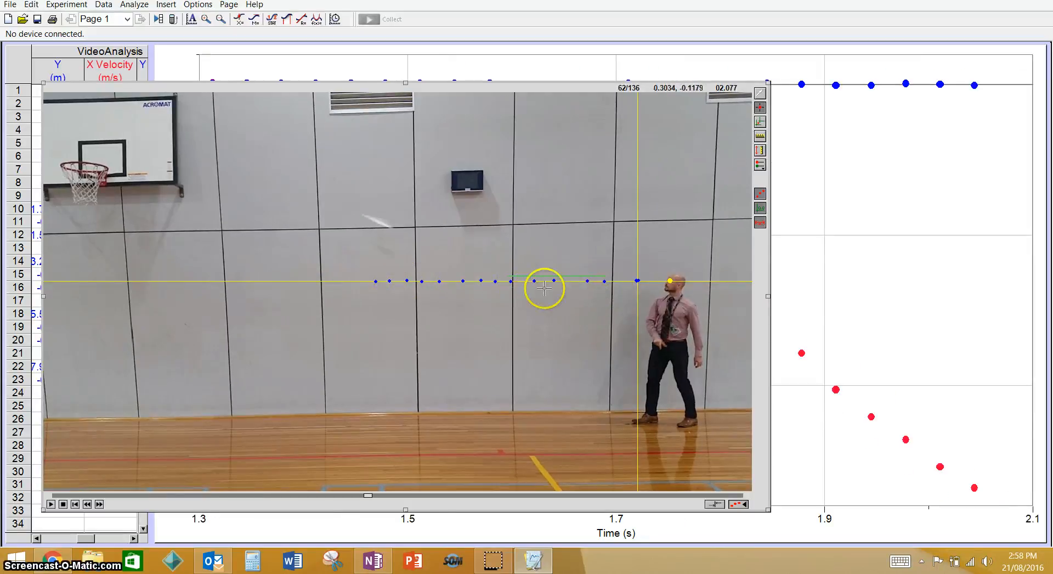
click(357, 281)
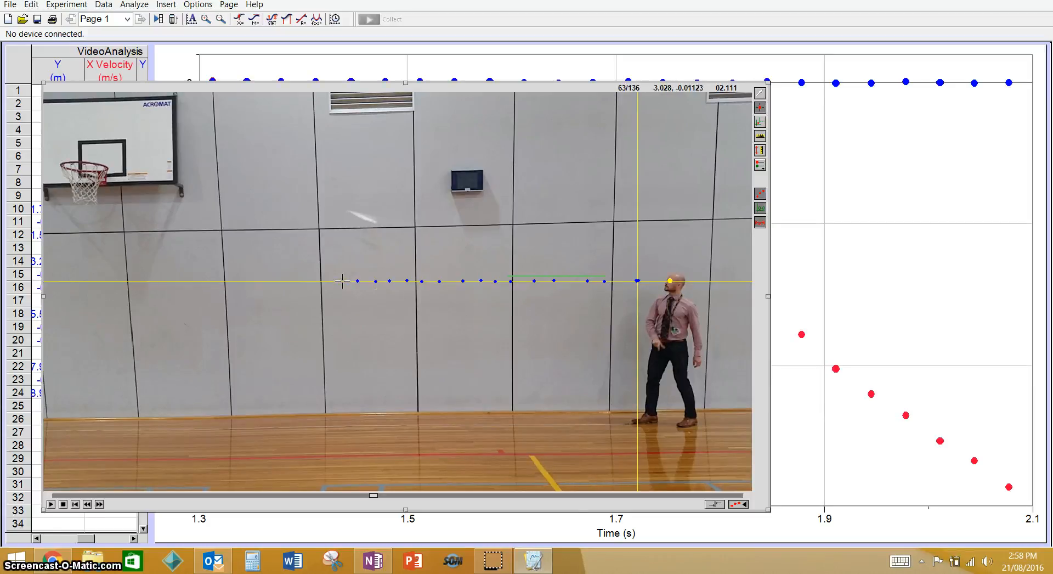
click(343, 281)
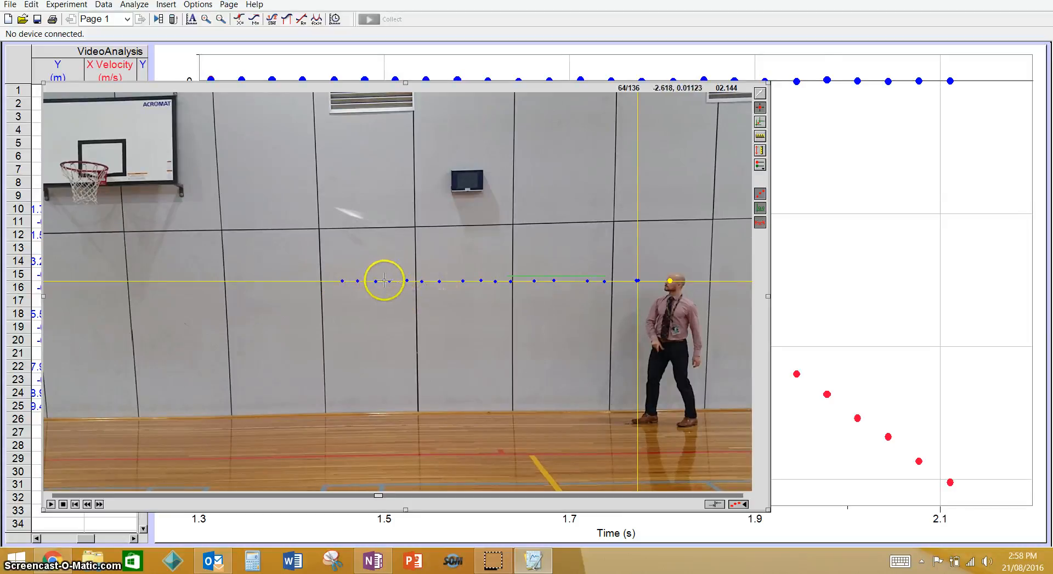
click(332, 281)
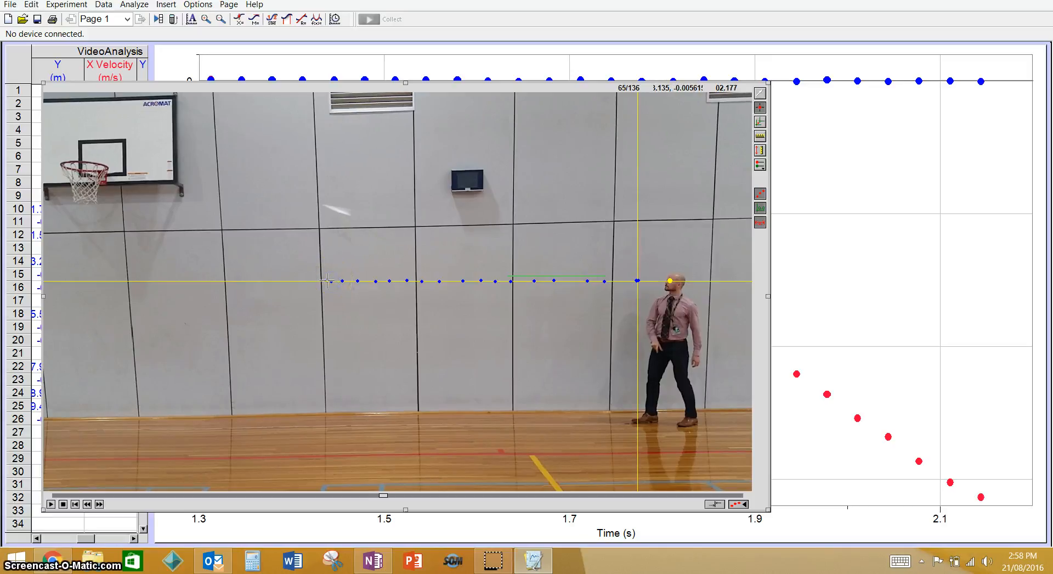
click(319, 282)
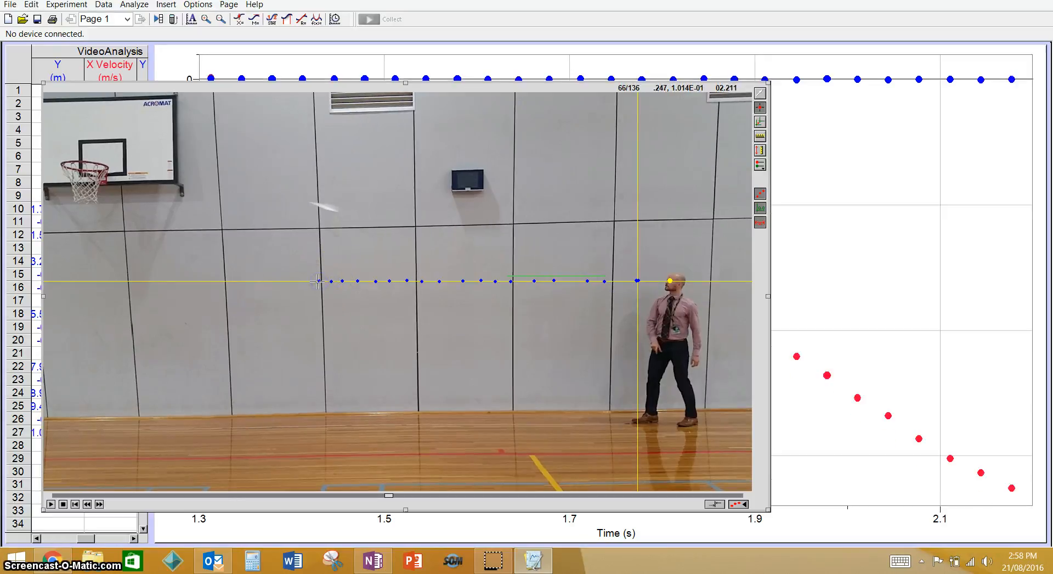
click(312, 281)
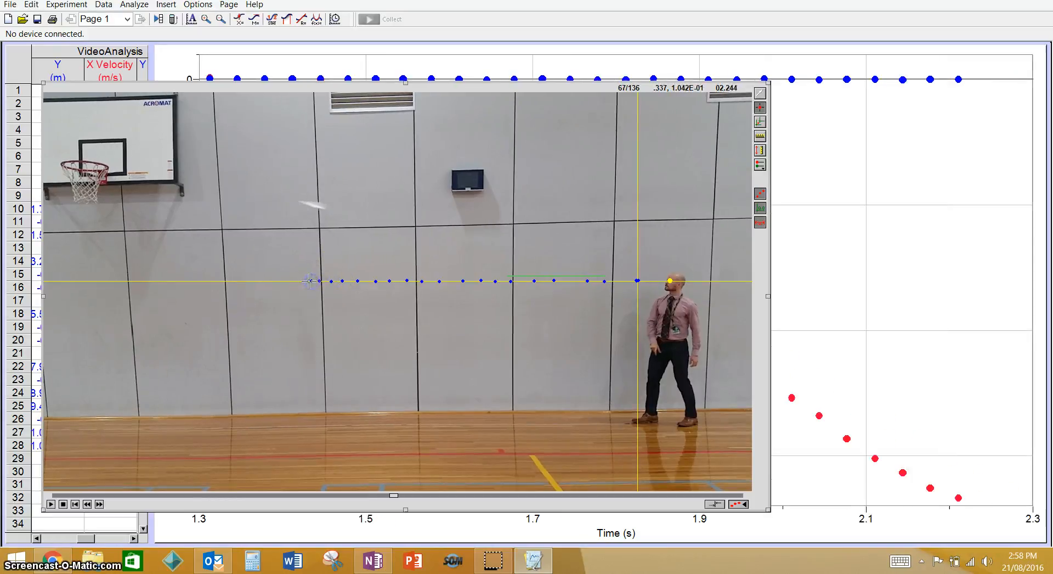
click(299, 281)
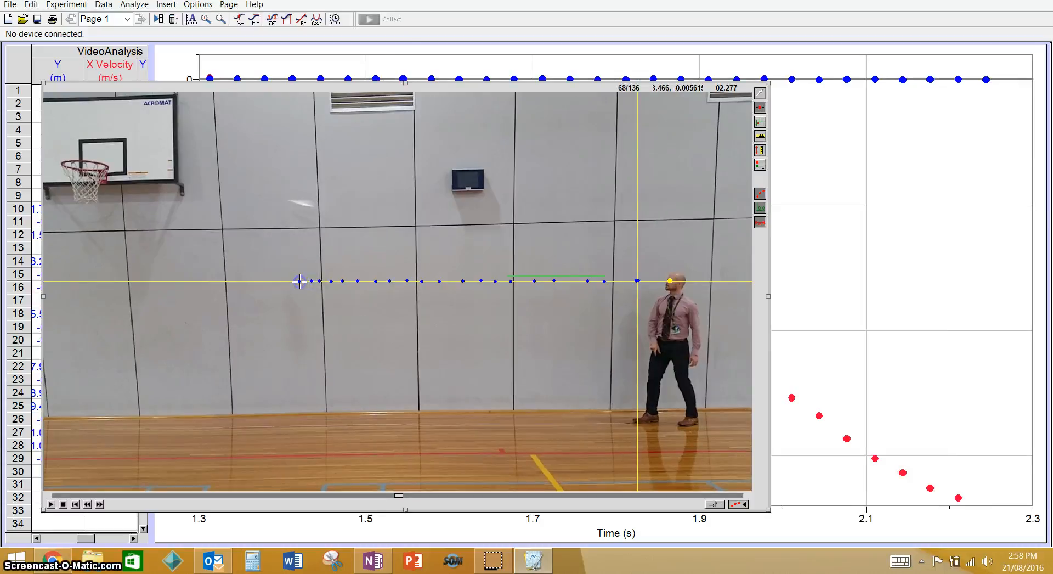
click(290, 281)
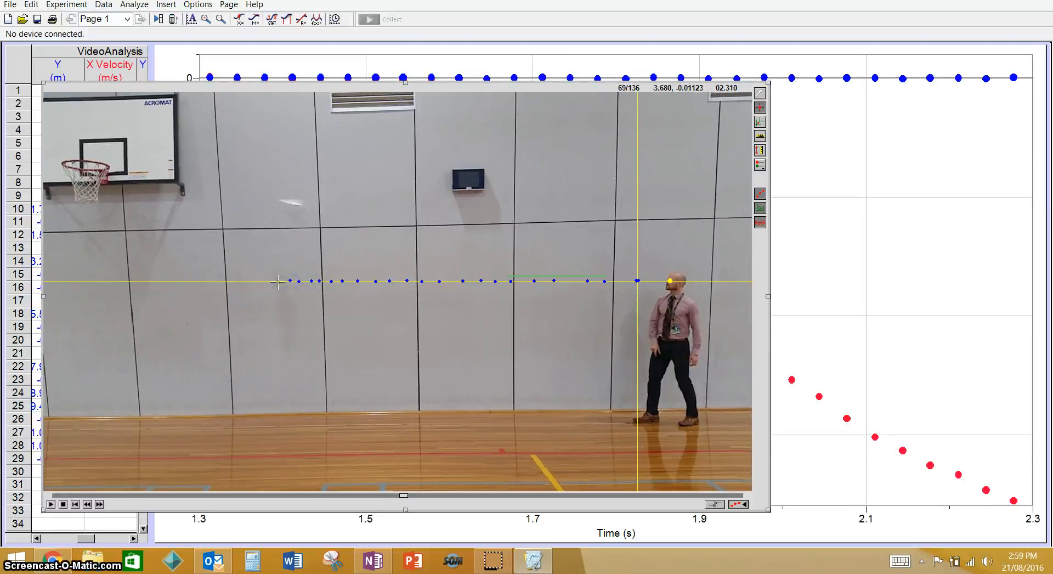
click(272, 281)
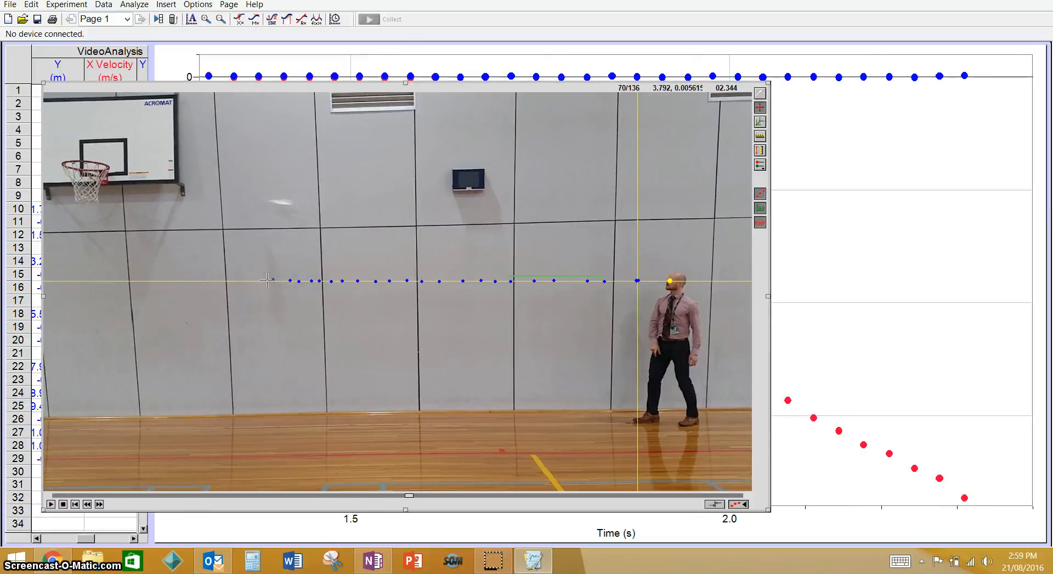
click(265, 281)
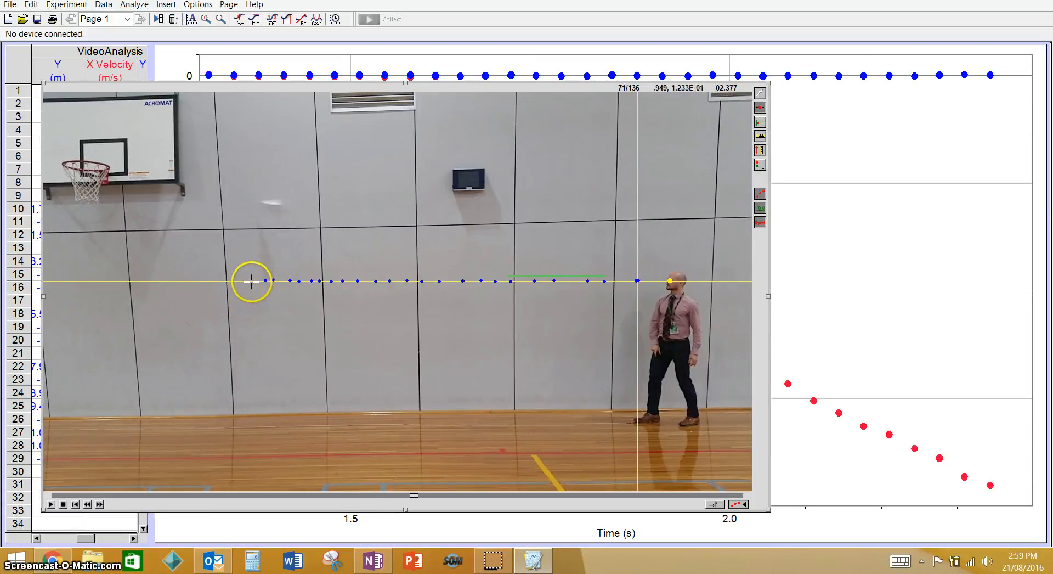
click(251, 281)
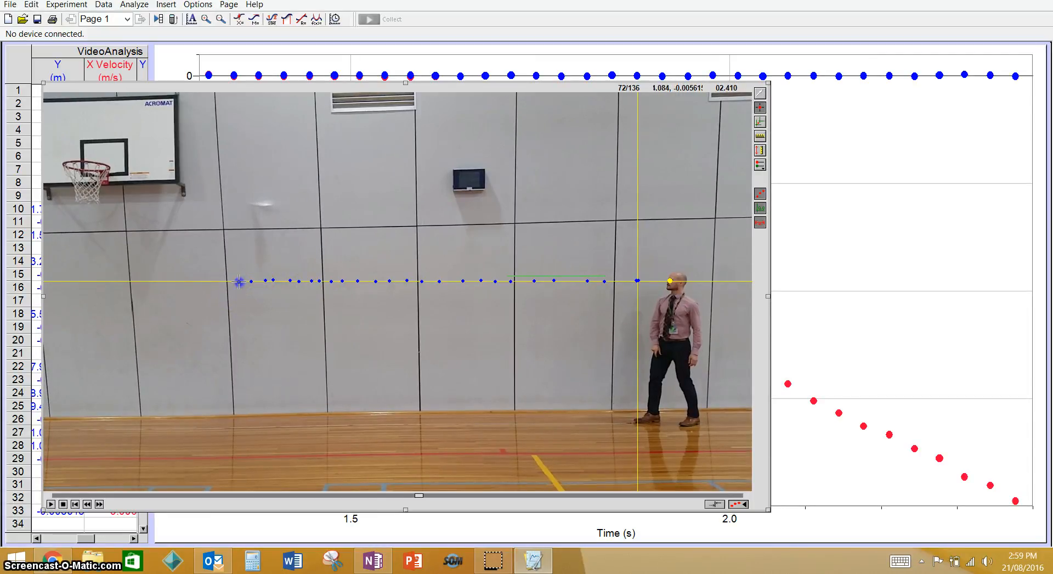
click(239, 281)
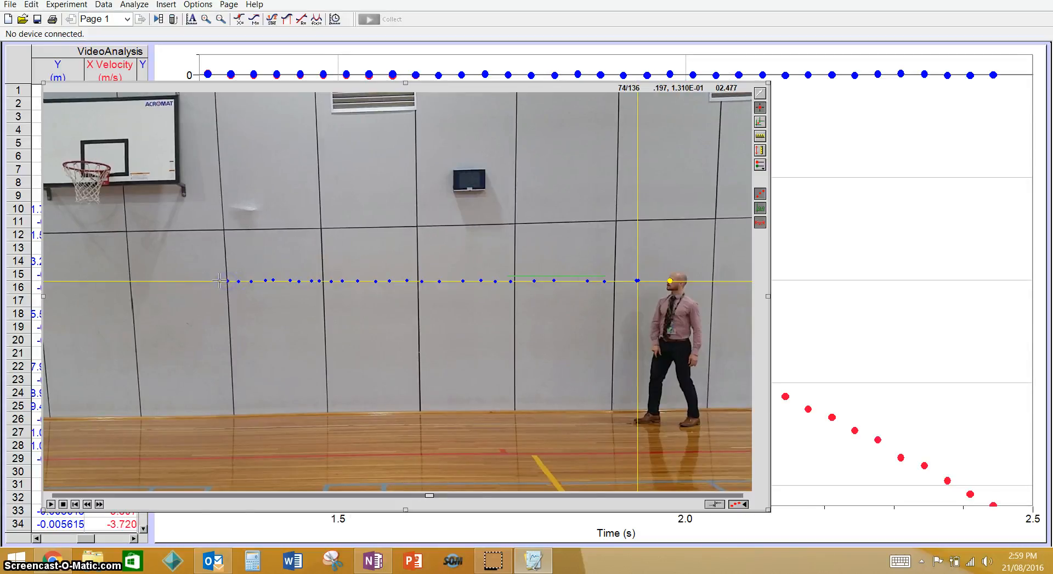
click(227, 281)
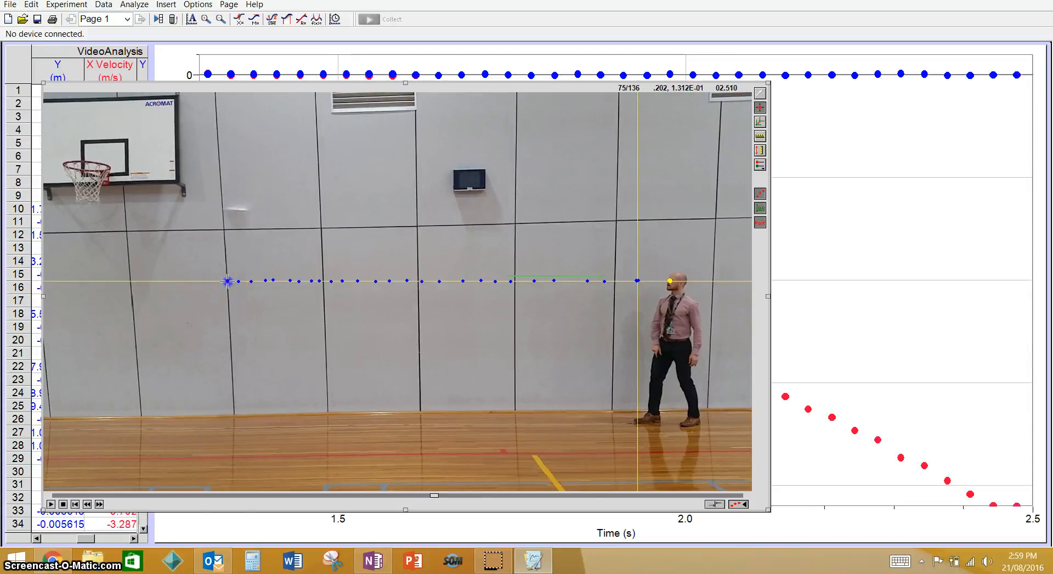
click(228, 281)
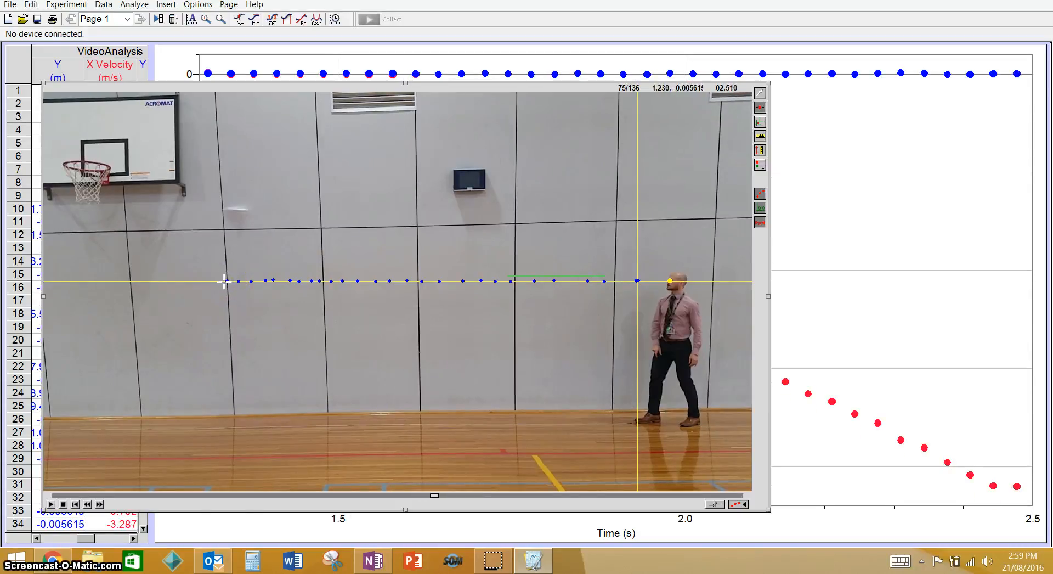
click(225, 281)
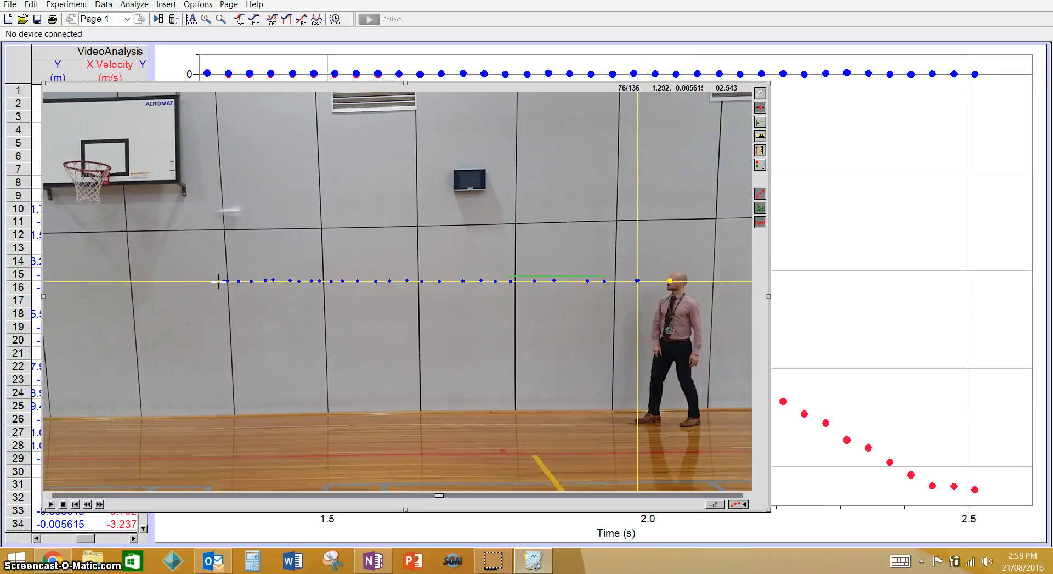
click(217, 282)
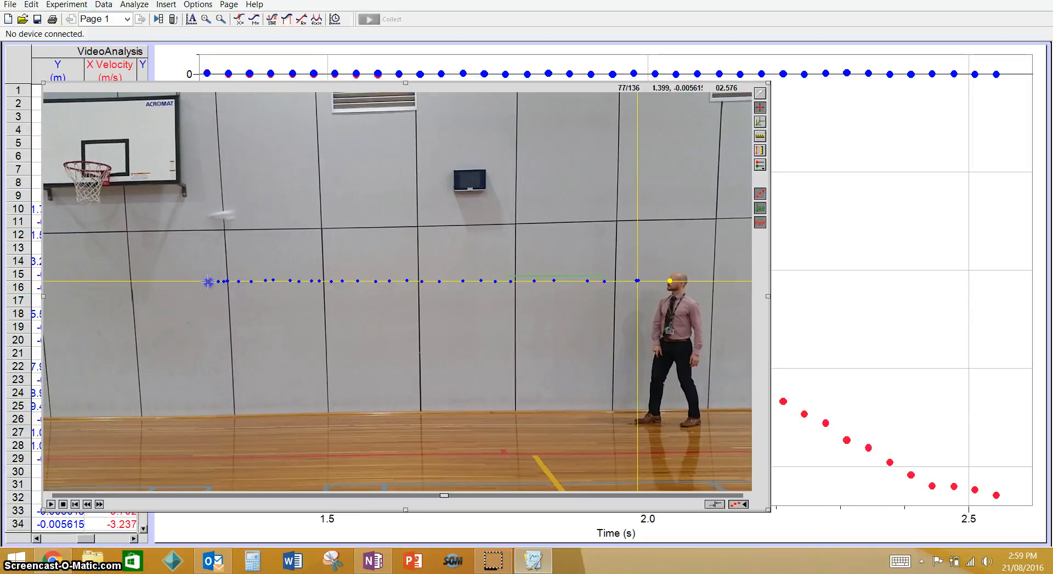
click(202, 281)
click(198, 281)
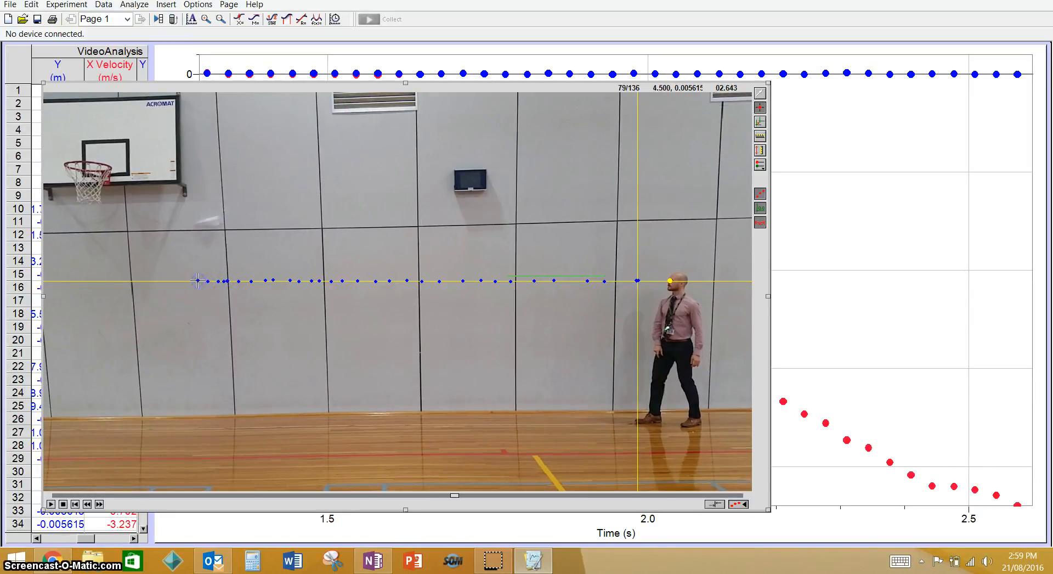
click(189, 281)
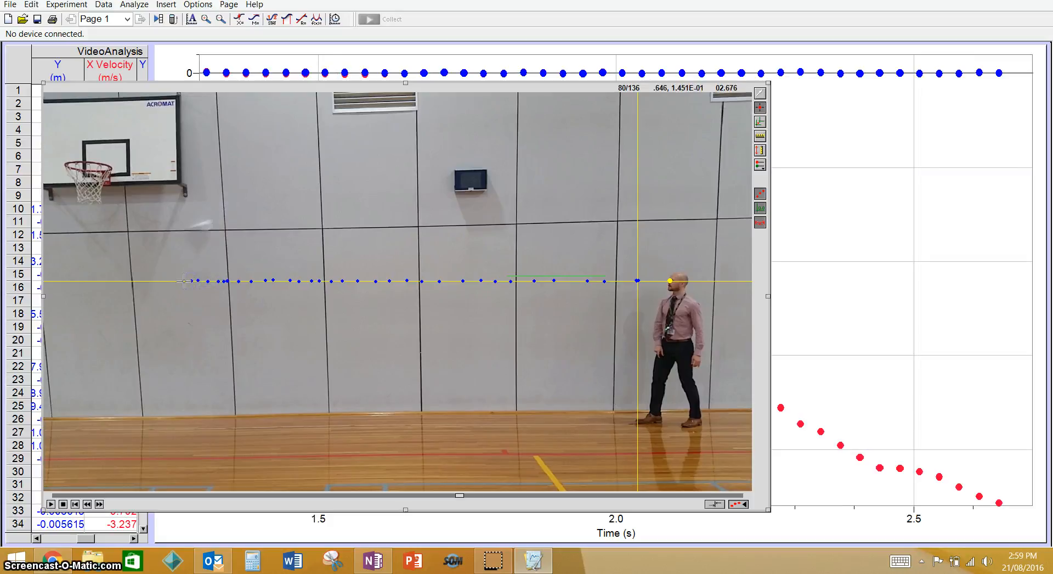
click(184, 281)
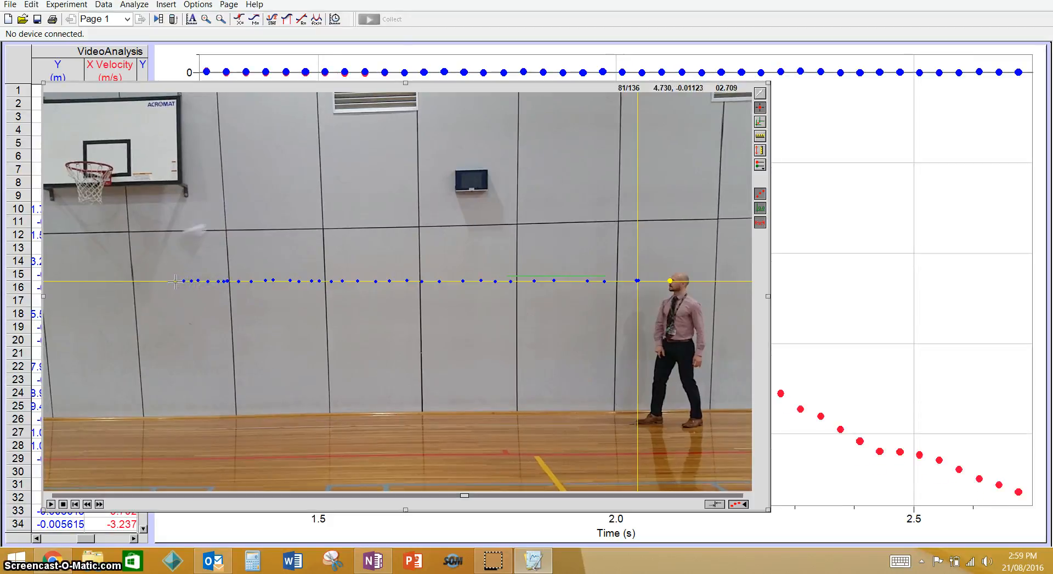
click(174, 281)
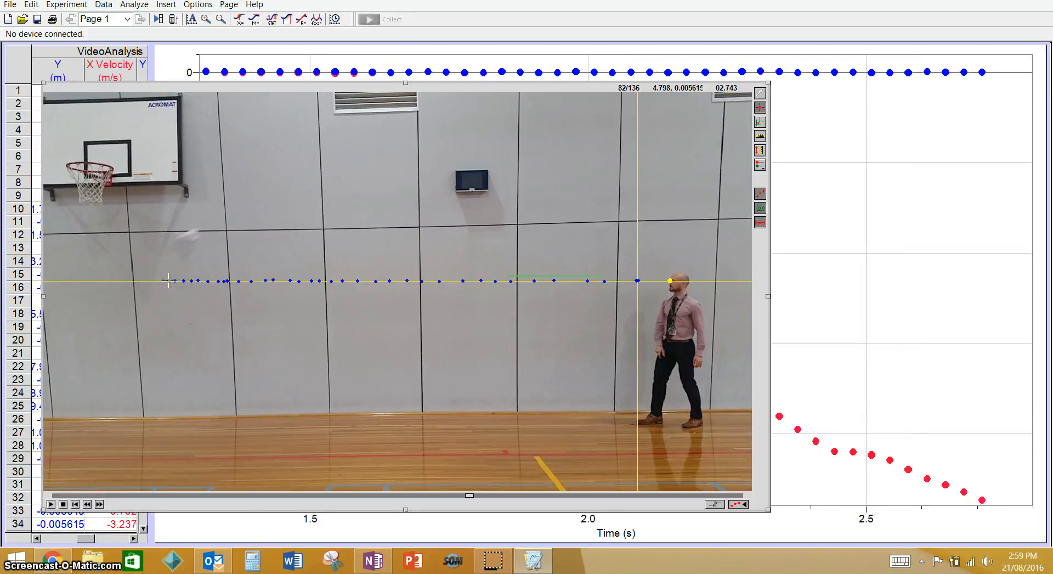
click(165, 282)
click(164, 281)
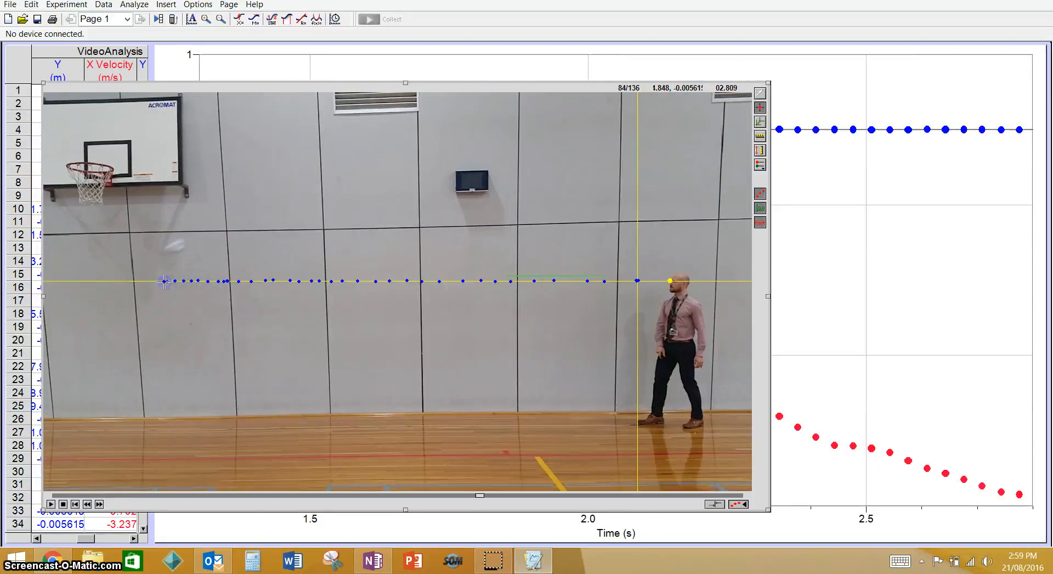
click(156, 281)
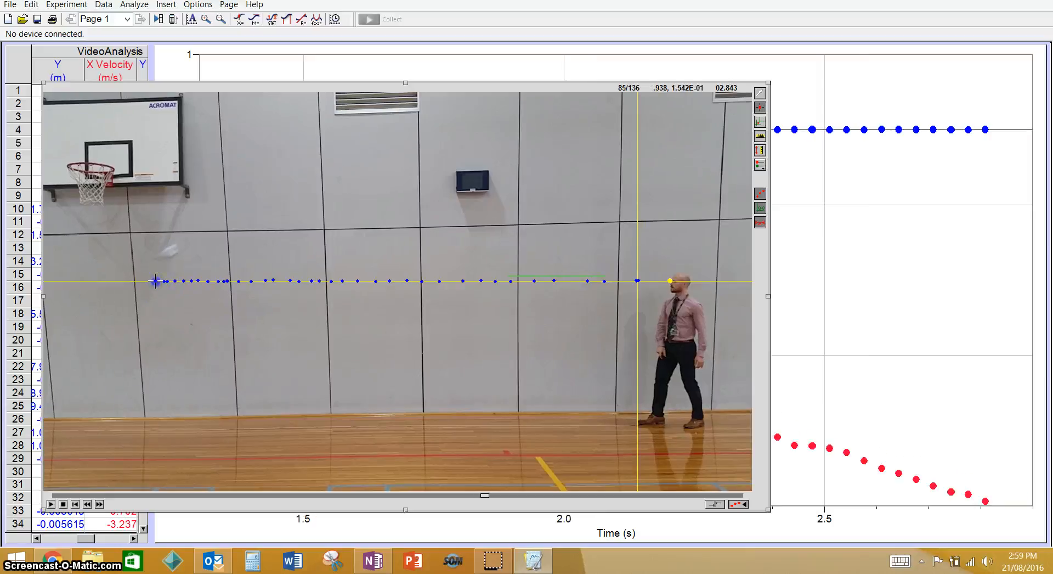
Step: Track the plane's horizontal motion for frames 85 to 101, marking points along the x-axis until the plane reaches the frame's edge
click(146, 281)
click(146, 281)
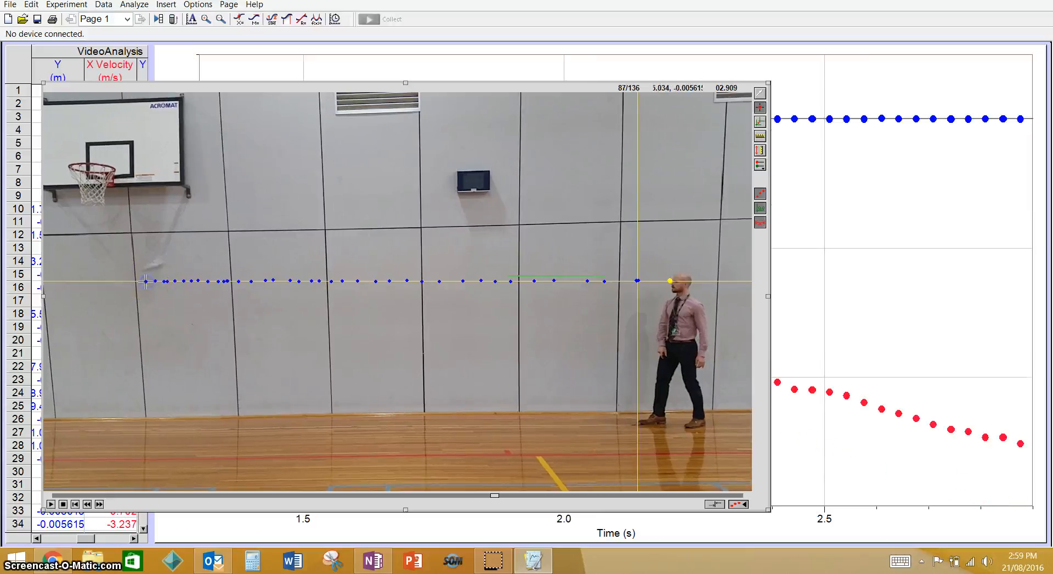
click(140, 282)
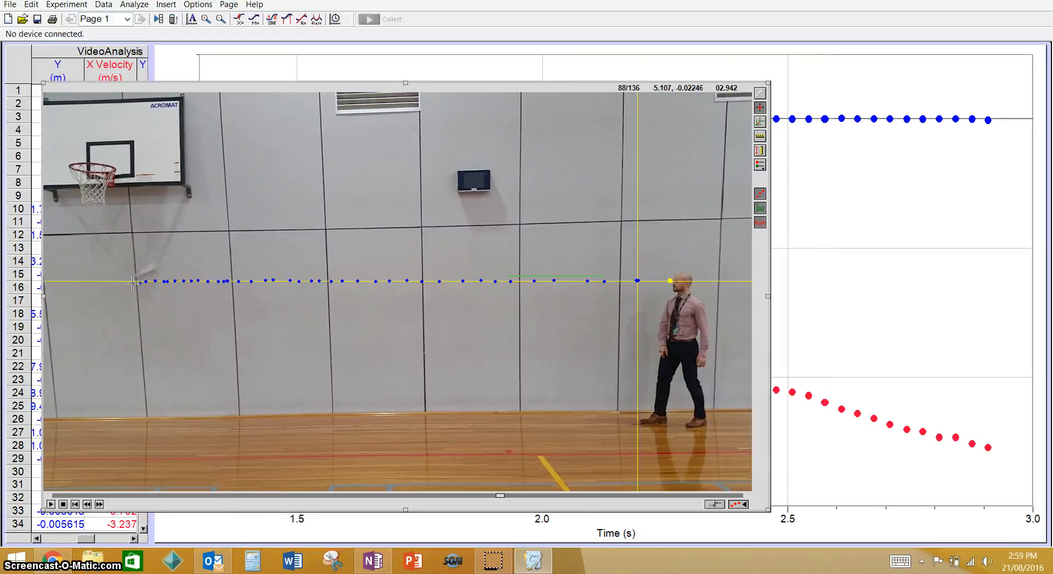
click(132, 282)
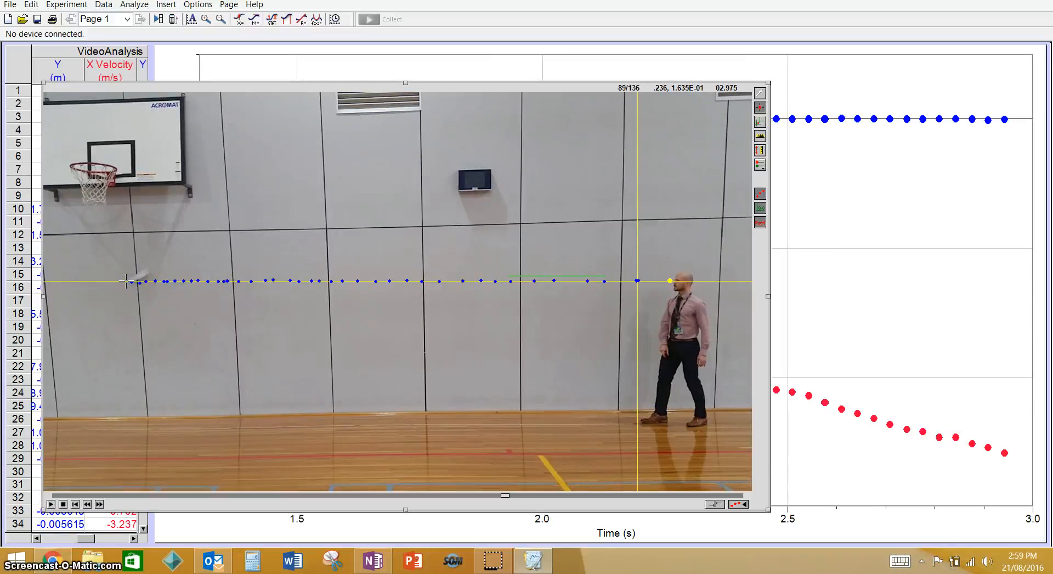
click(114, 280)
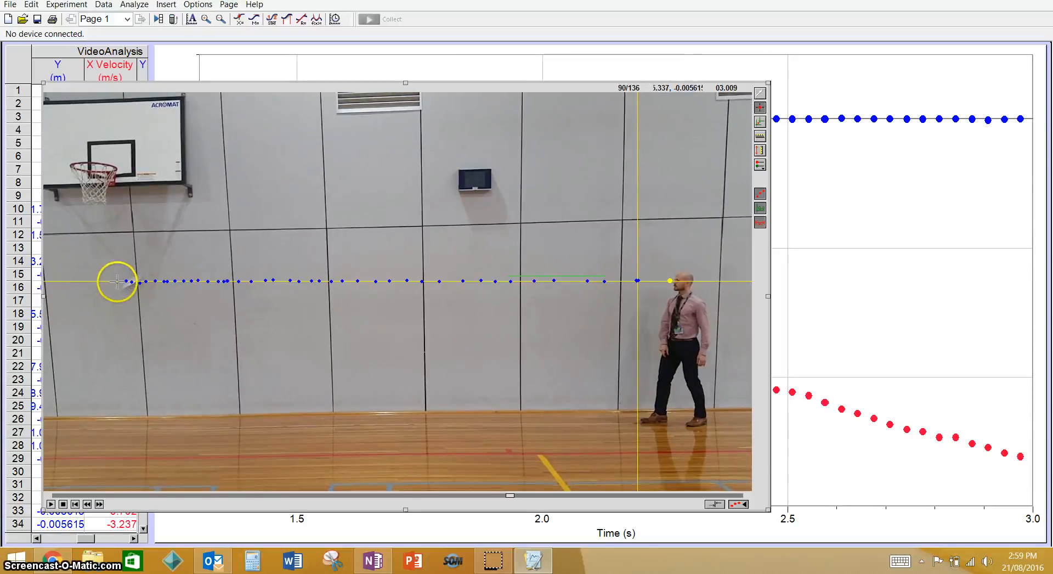
click(117, 282)
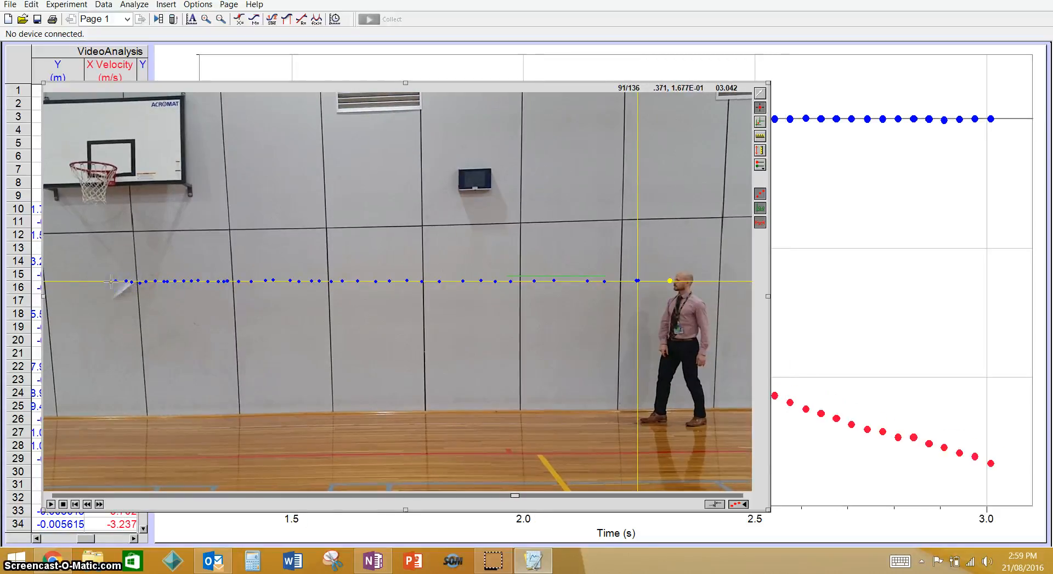
click(105, 280)
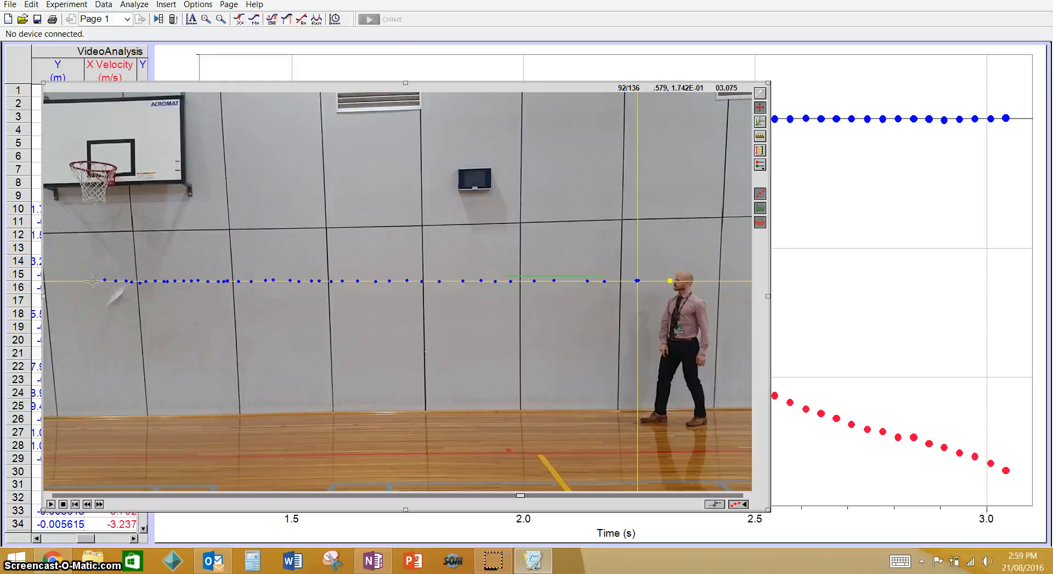
click(101, 282)
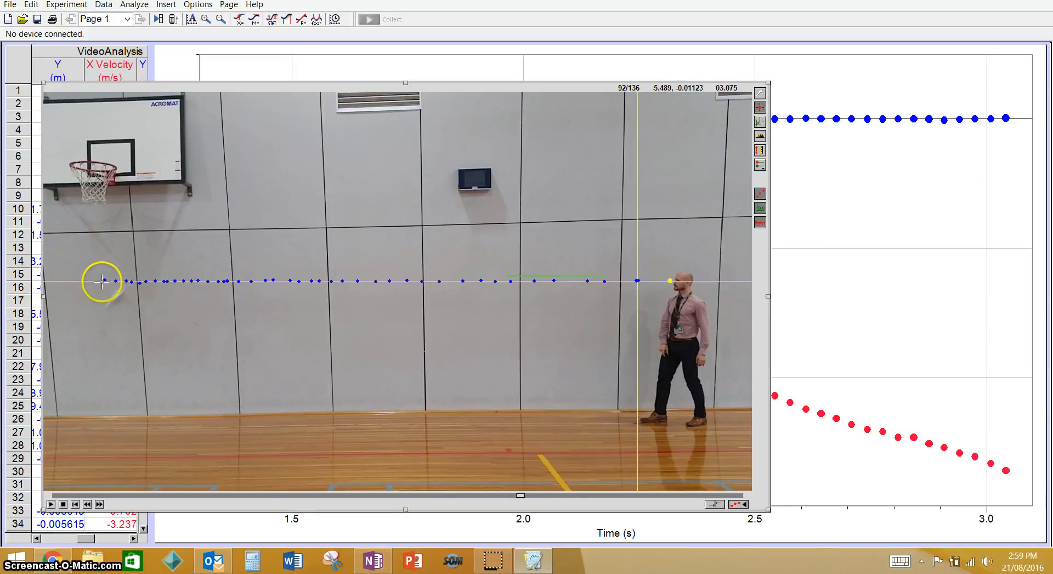
click(93, 281)
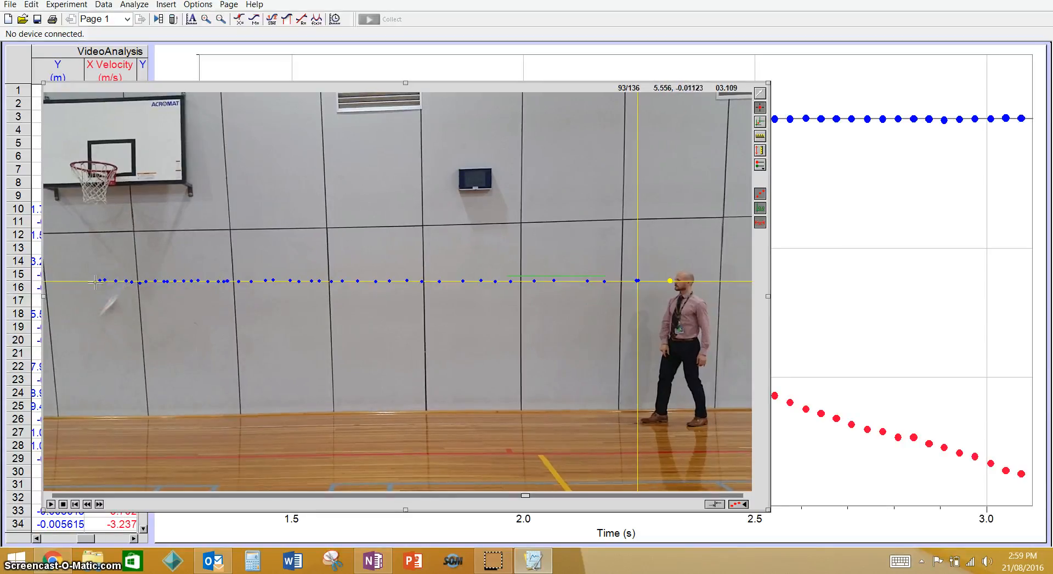
click(92, 280)
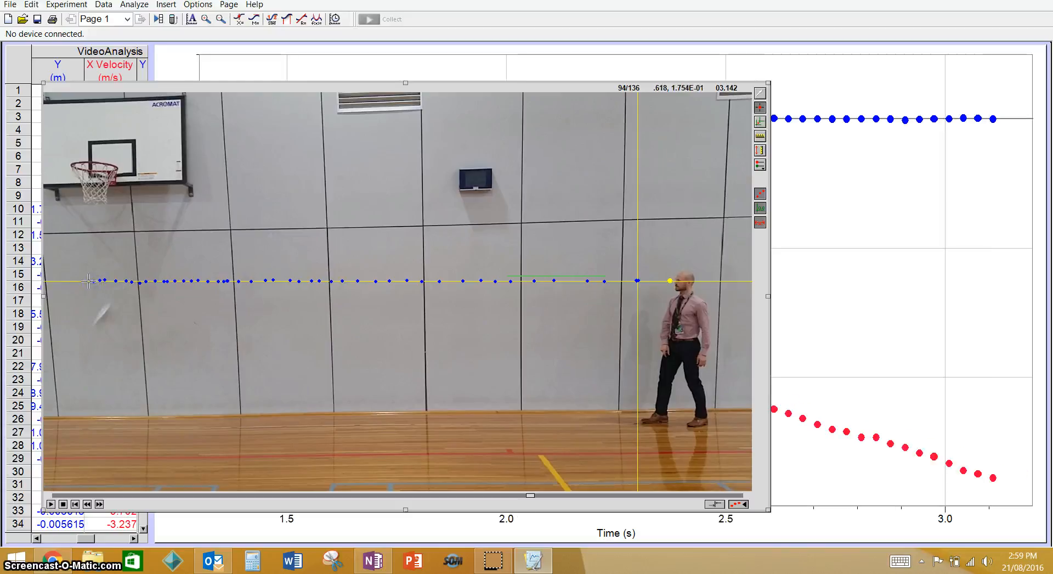
click(85, 281)
click(76, 280)
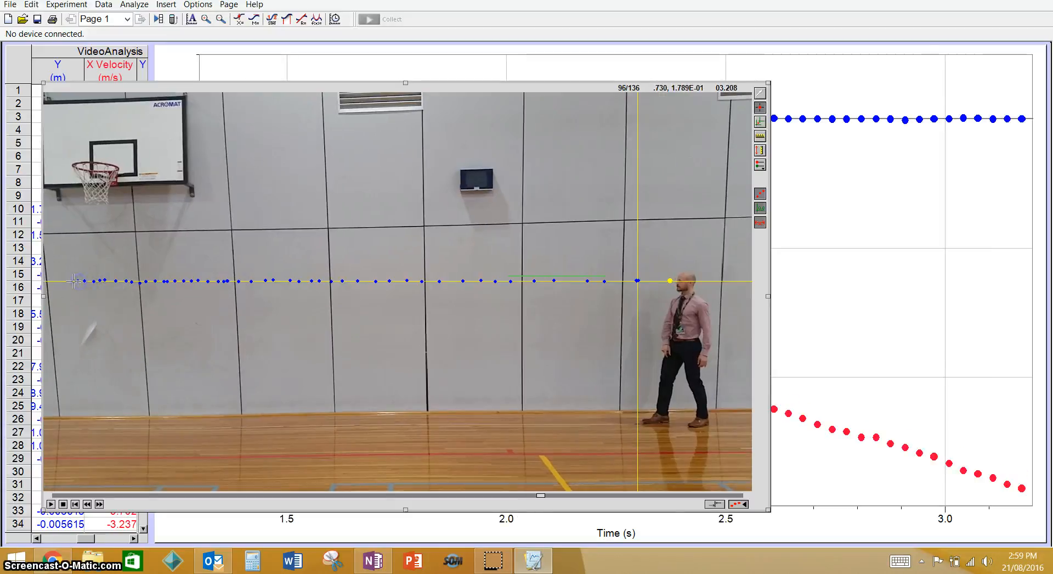
click(69, 280)
click(64, 281)
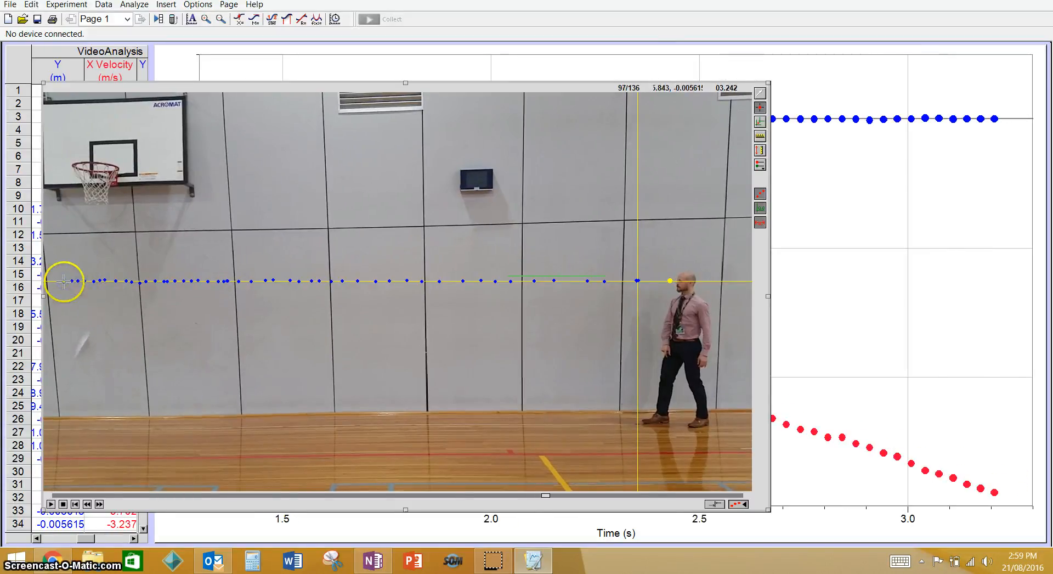
click(57, 282)
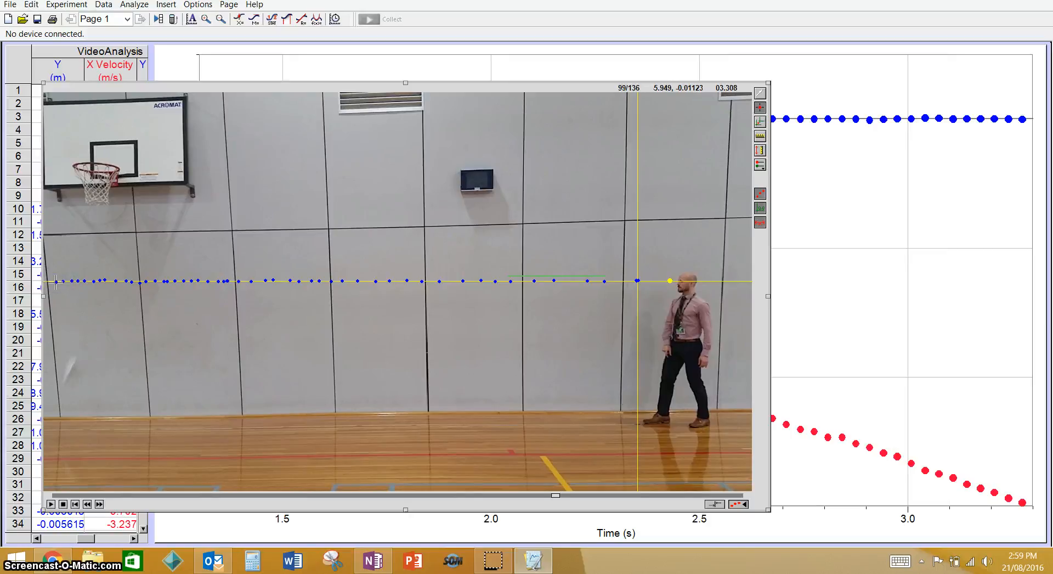
click(49, 281)
click(48, 283)
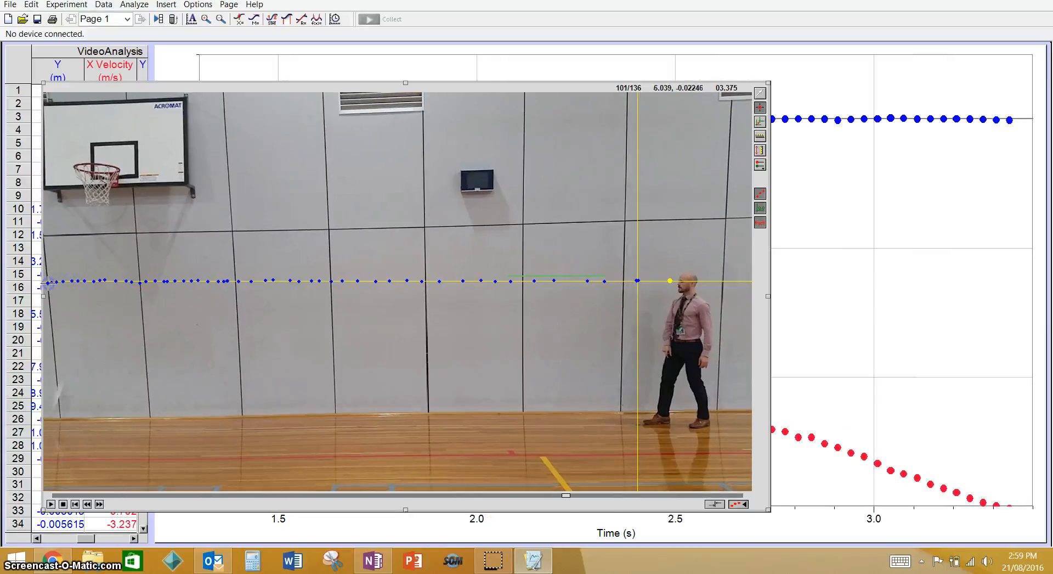
click(47, 283)
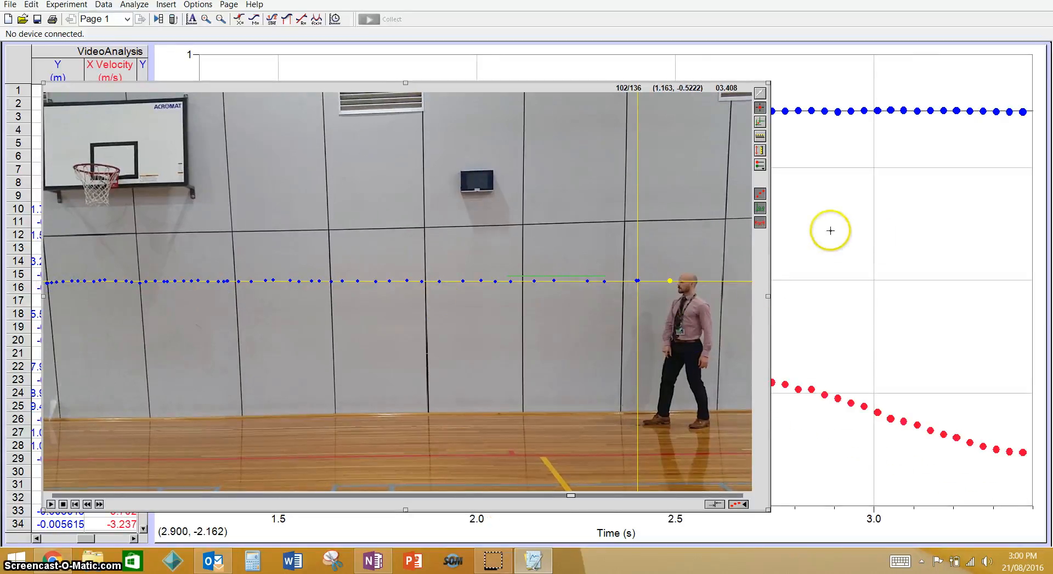
Step: Bring the graph to the front and auto-arrange the video, data table and graph on the page
click(812, 182)
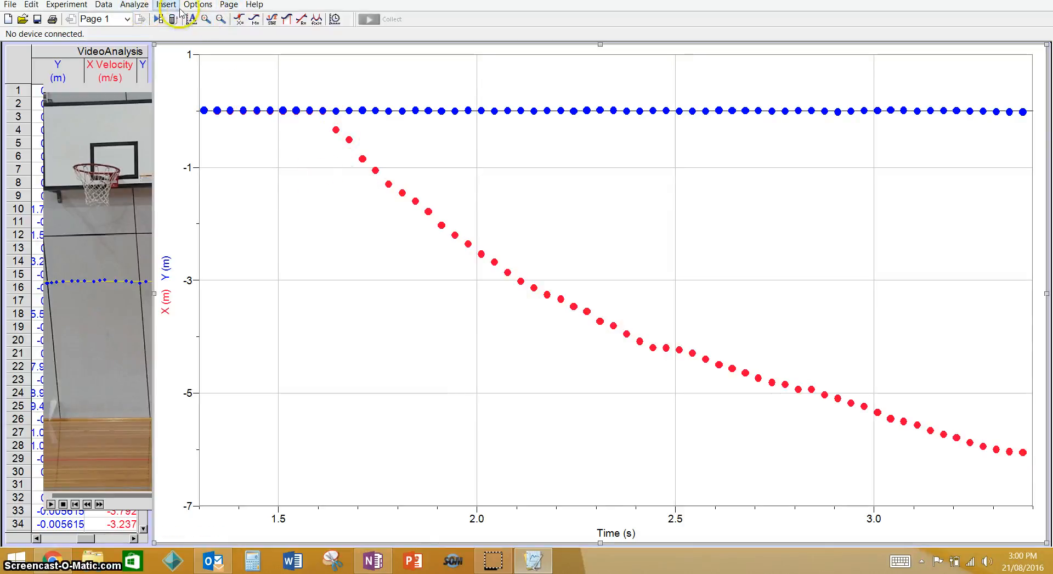
click(229, 5)
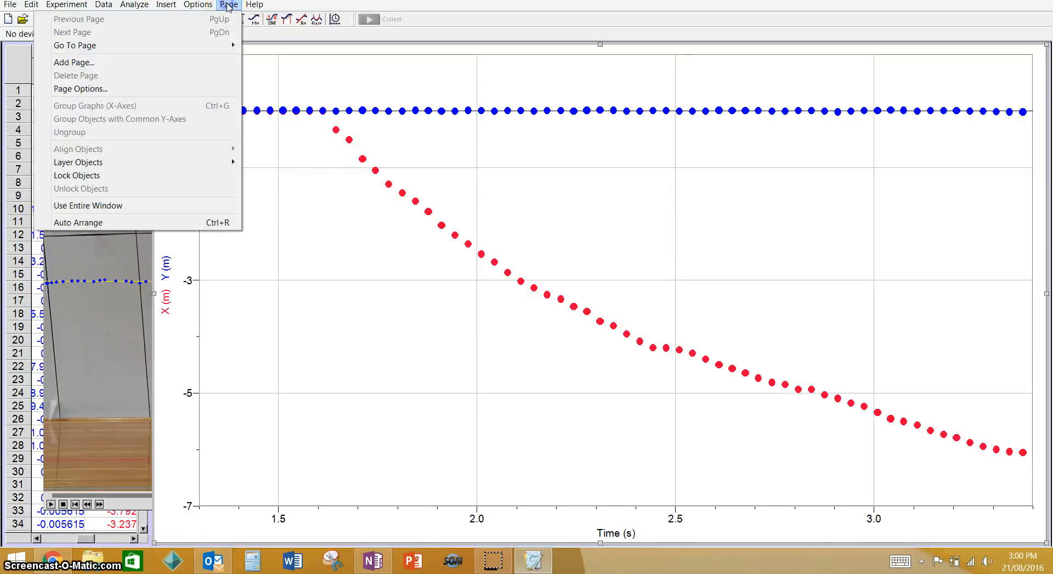
click(156, 225)
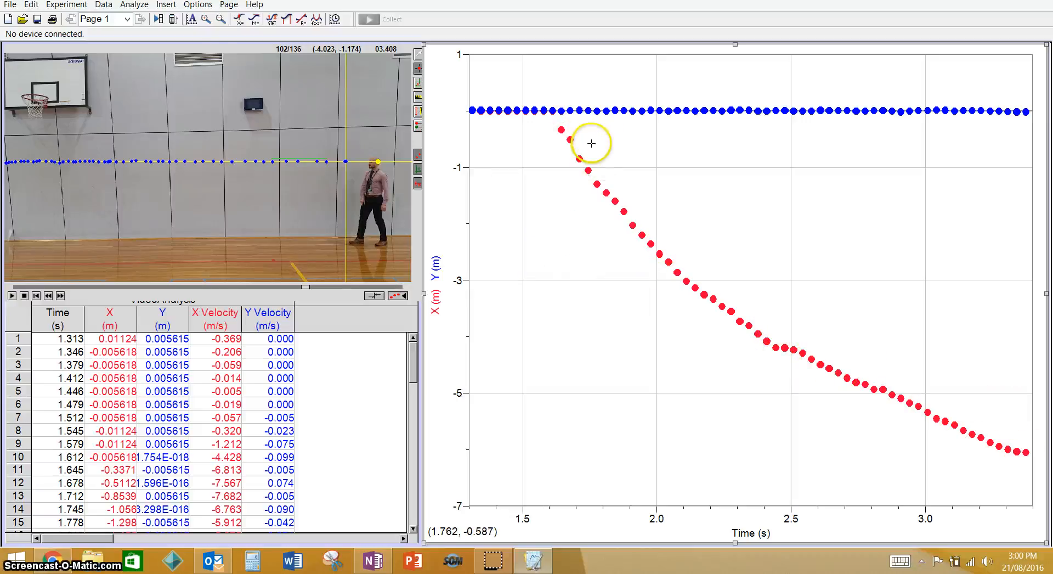
Step: Display statistics for the X column over about 1.73 to 3.28 s on the graph, and move the statistics box clear of the data points
drag(584, 137, 1000, 264)
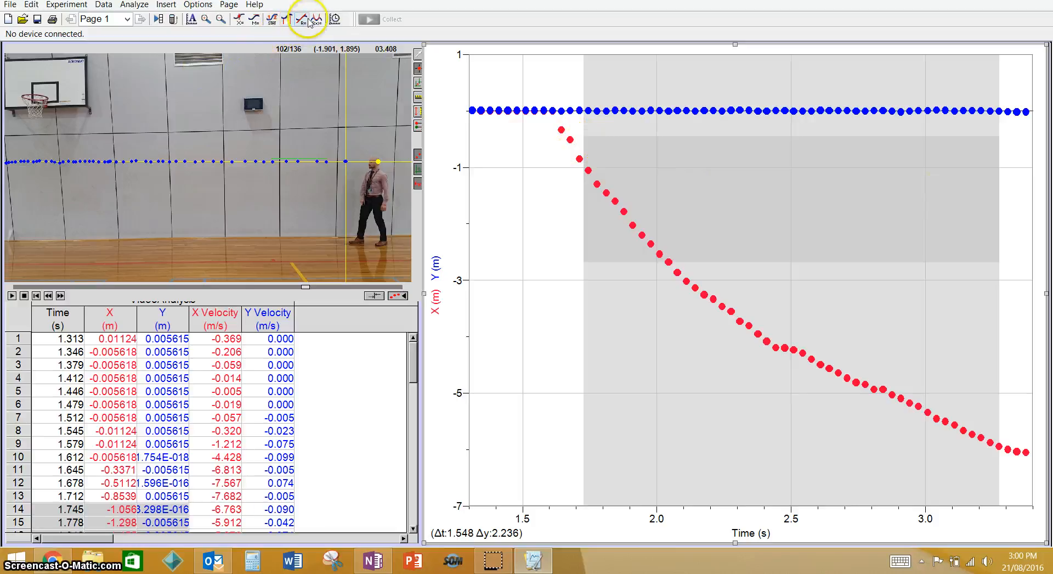
click(276, 21)
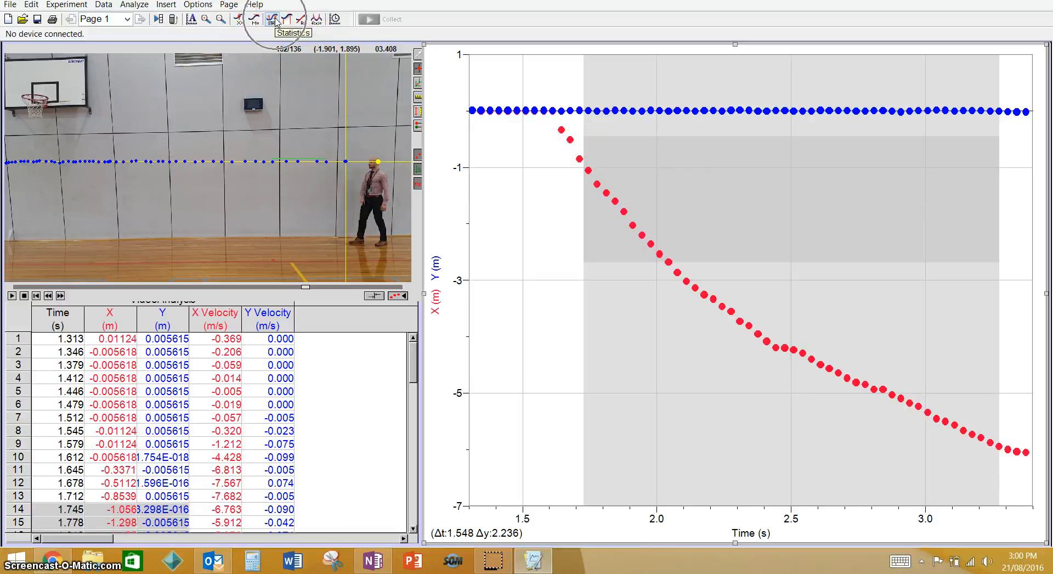
click(276, 21)
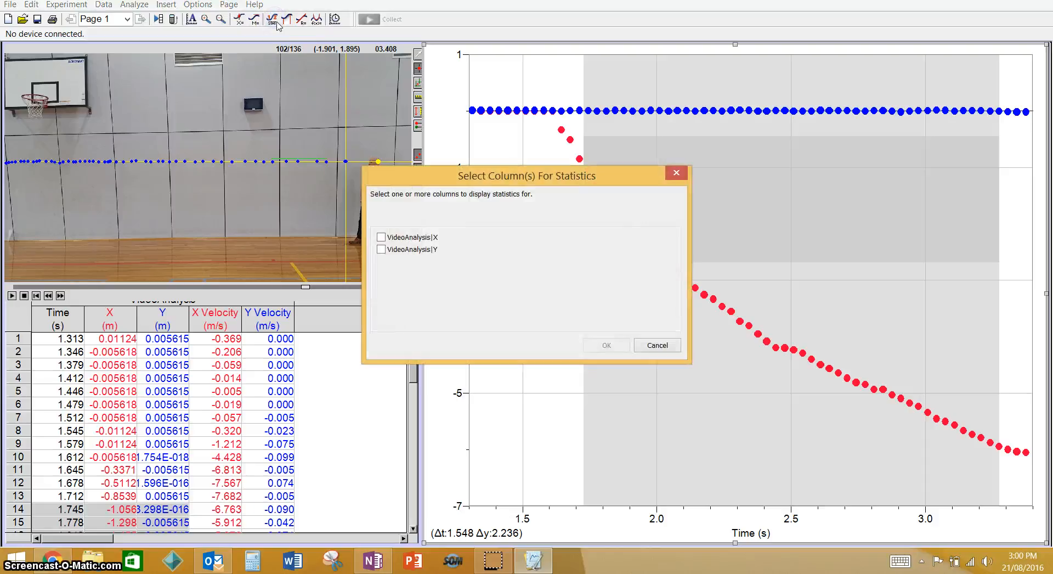
click(381, 237)
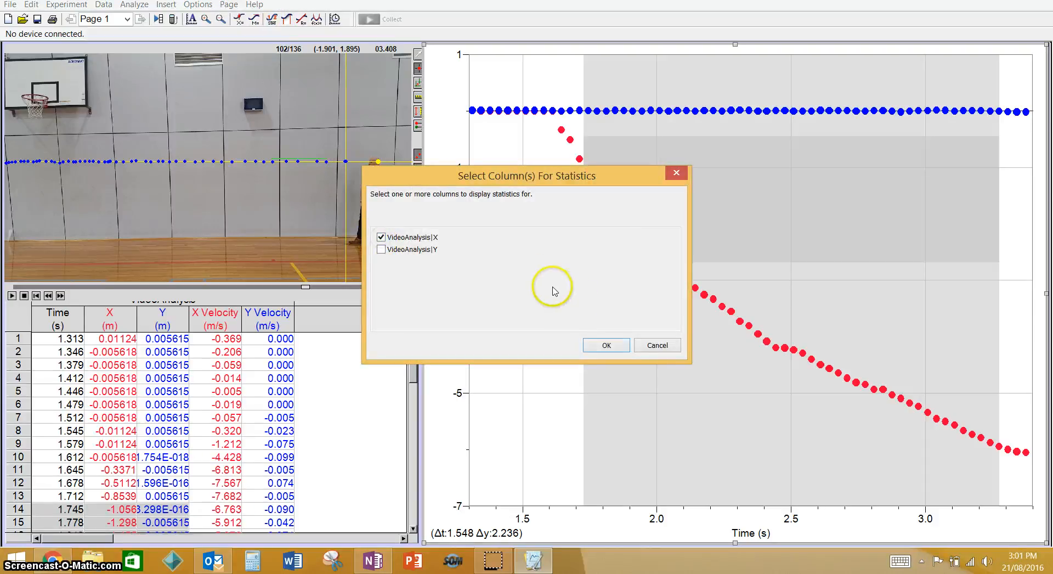
click(607, 346)
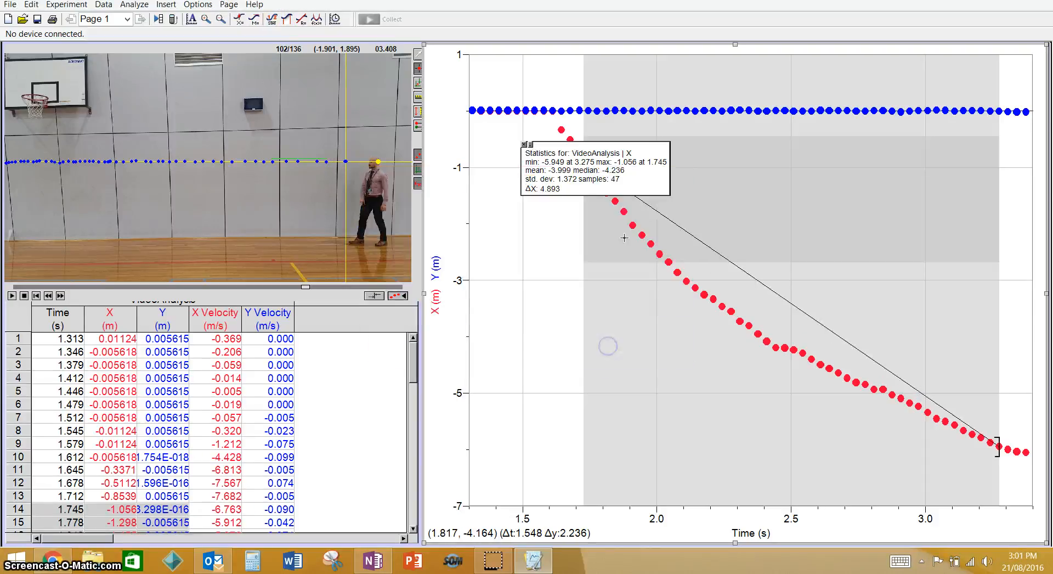
drag(549, 148, 717, 153)
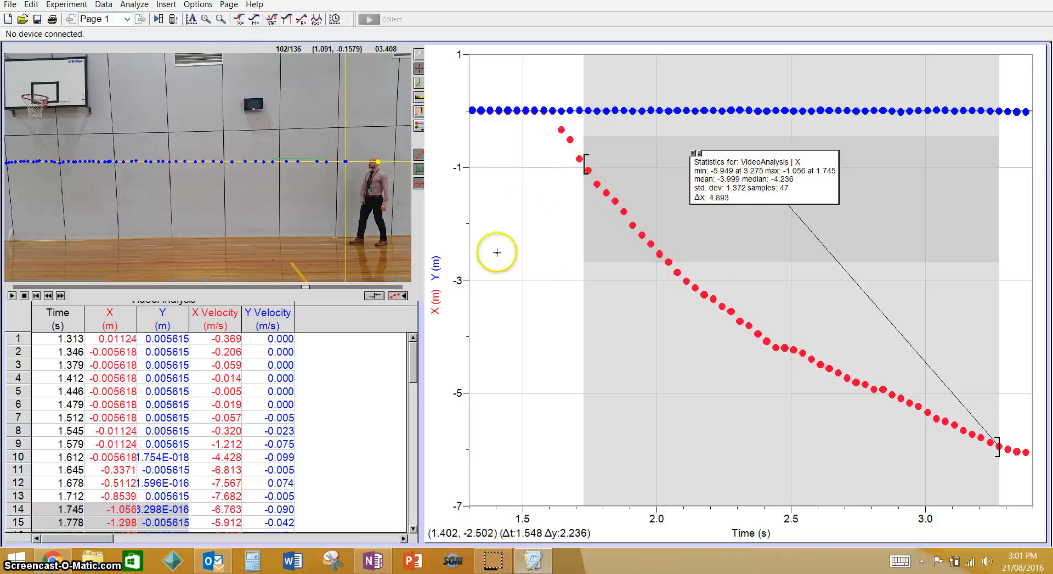
Step: Plot only X Velocity on the graph's vertical axis and extend the axes to about 0.6 s at the start and about -13 m/s
click(437, 300)
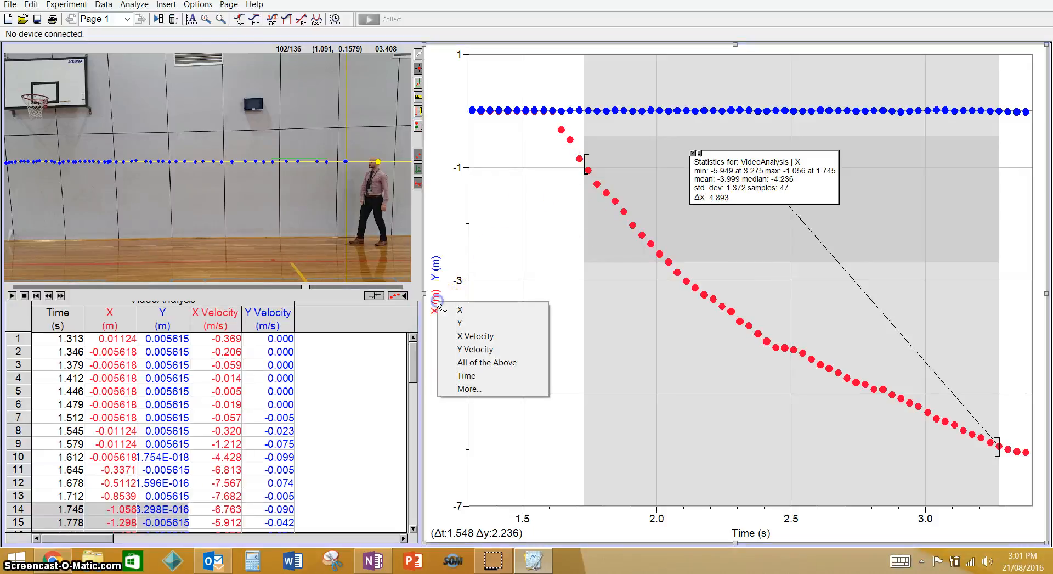
click(464, 339)
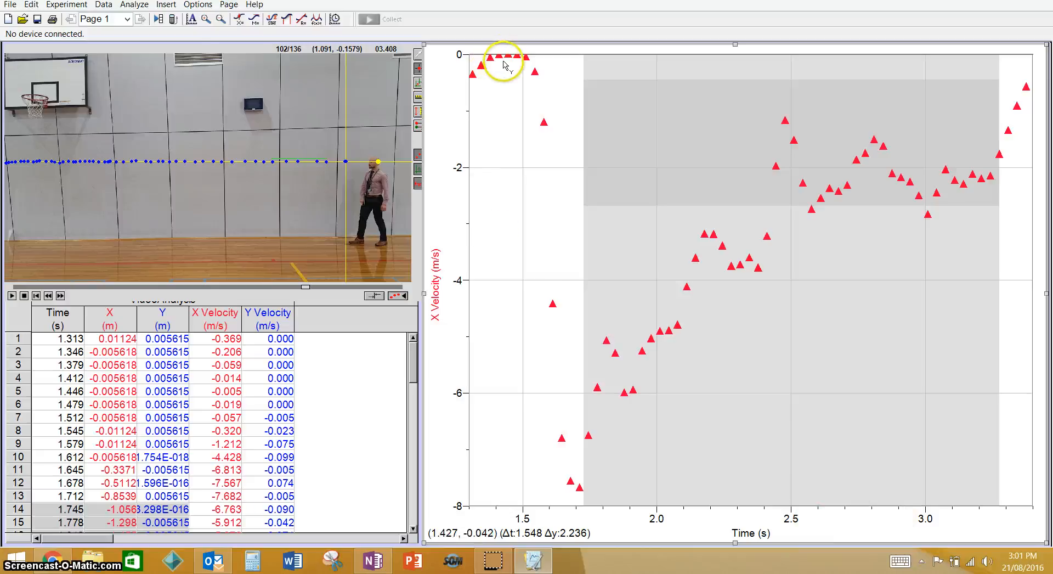
right_click(457, 67)
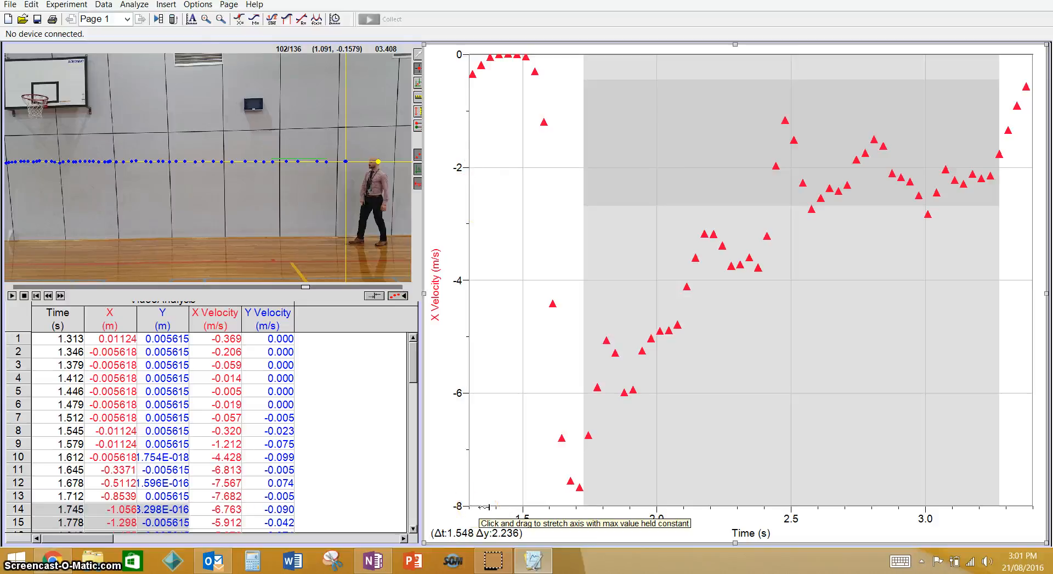
drag(482, 506, 620, 514)
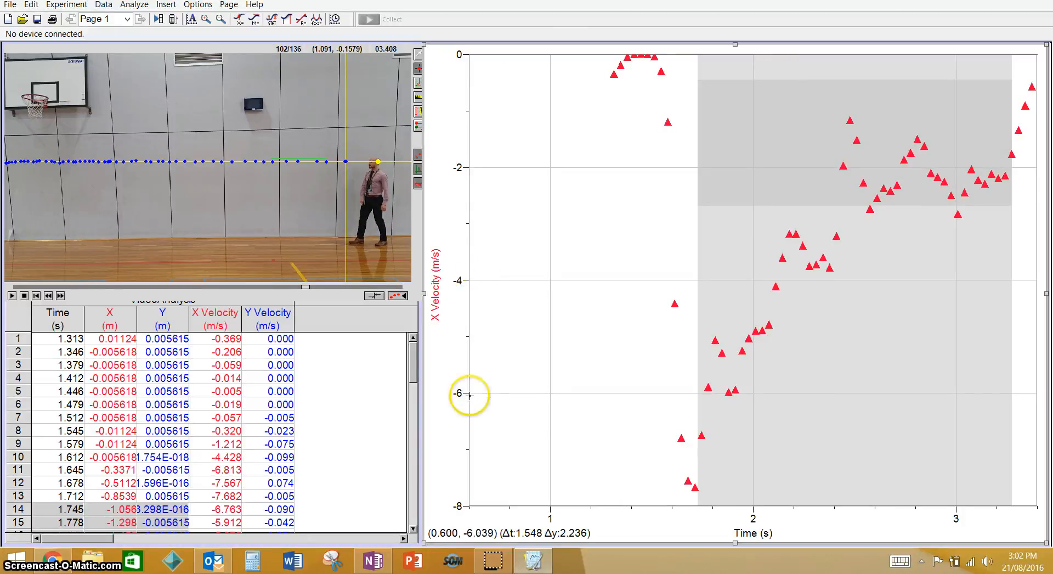
drag(468, 393, 486, 266)
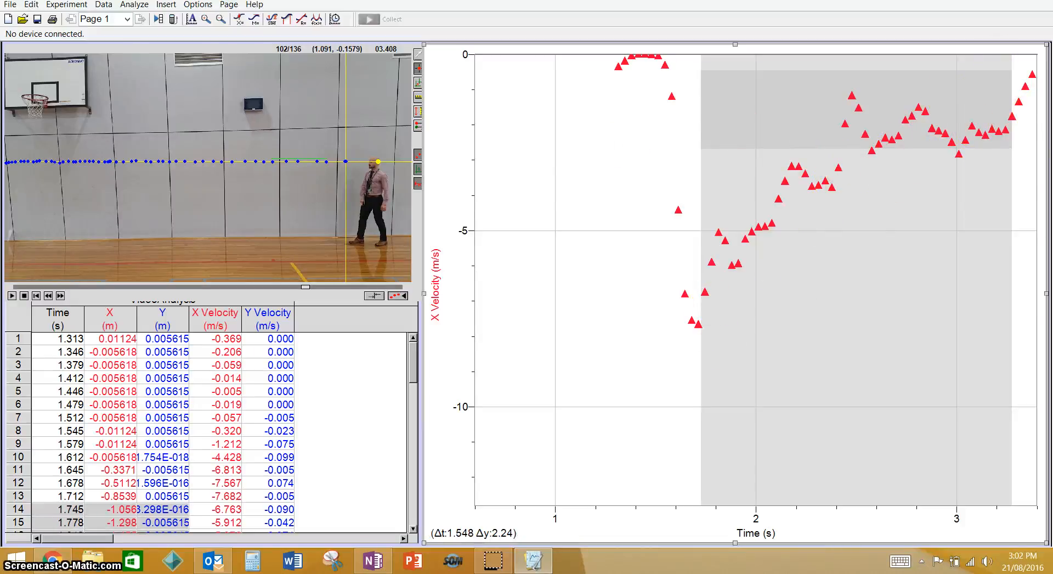
Step: Start saving the file to the Desktop as "Paper Planes 1", and cancel without saving
click(10, 5)
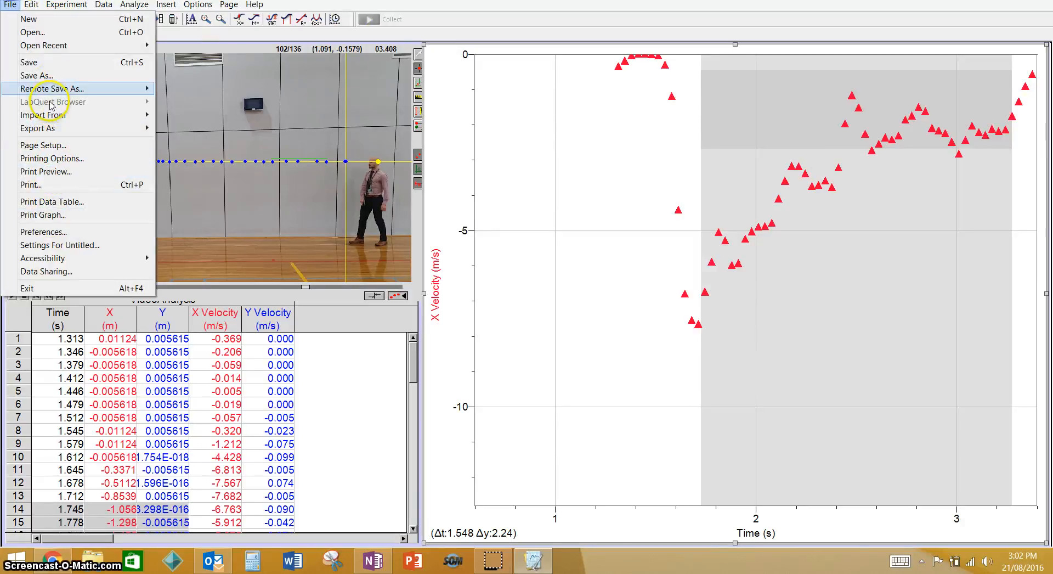
click(43, 76)
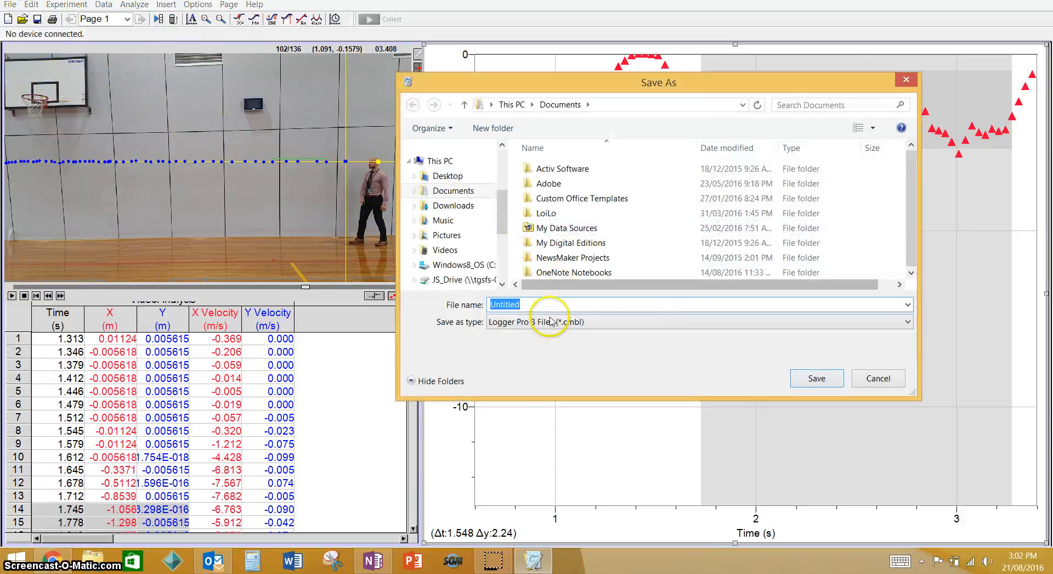
click(456, 175)
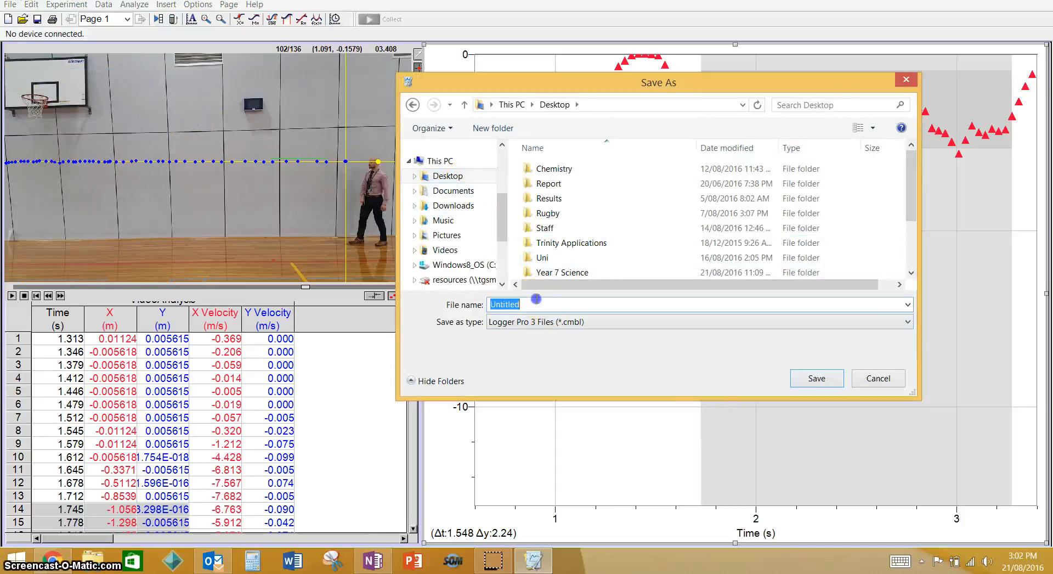
text(pap)
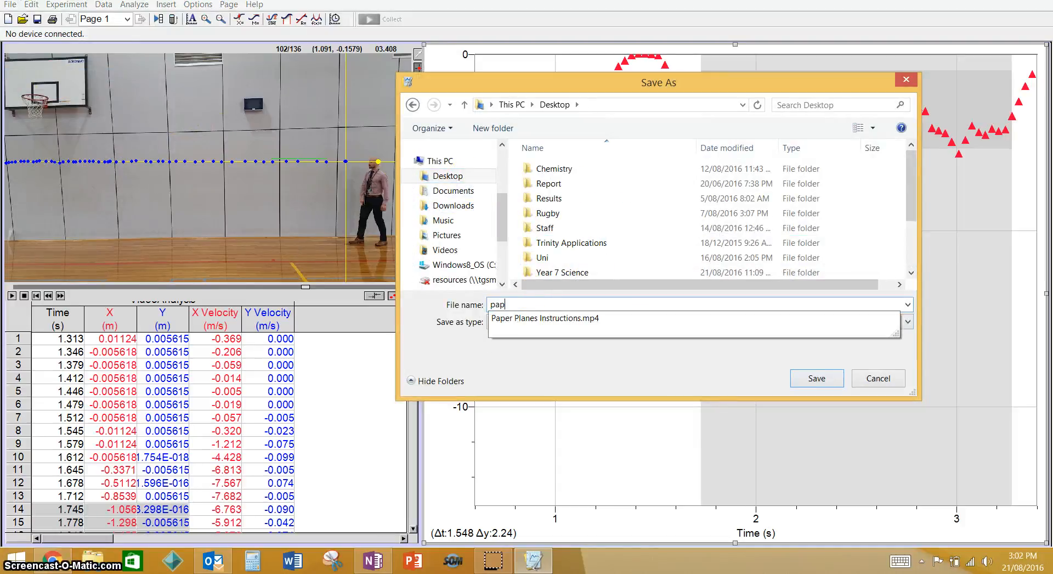
text(er Plames)
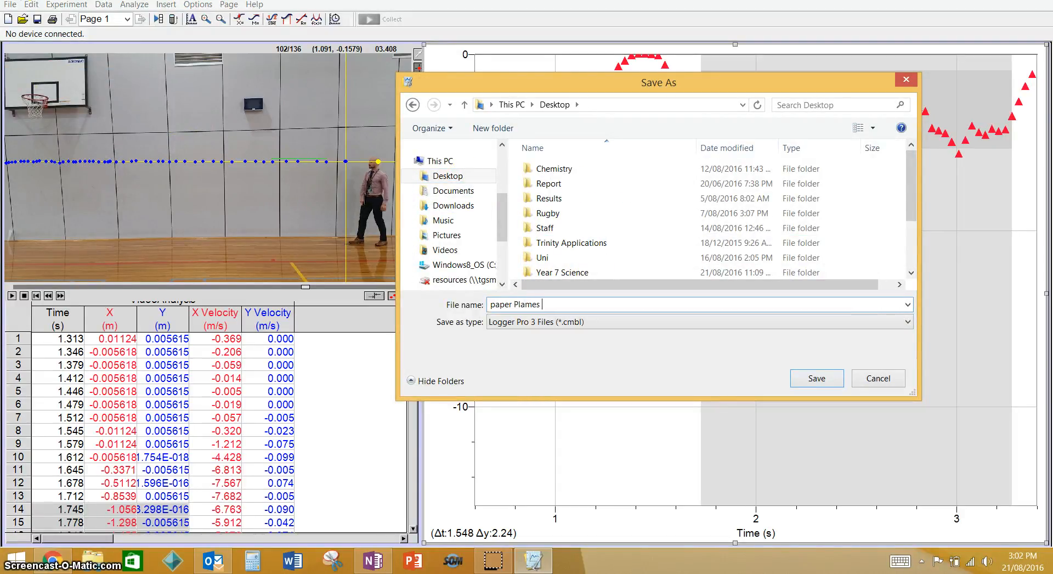
key(BackSpace)
key(BackSpace)
key(BackSpace)
key(BackSpace)
key(BackSpace)
key(BackSpace)
key(BackSpace)
key(BackSpace)
key(BackSpace)
key(BackSpace)
text(Pa)
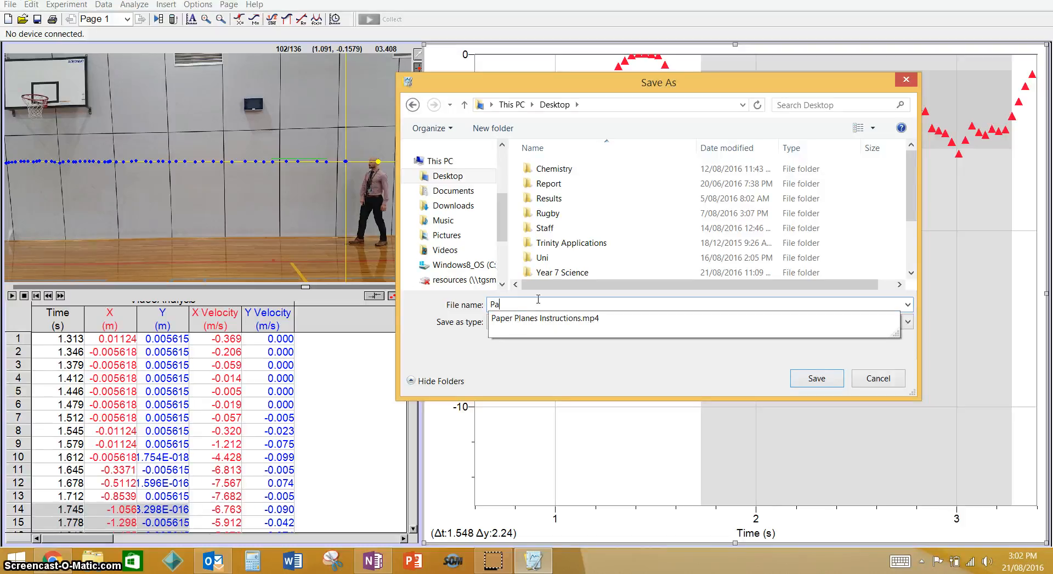
text(per Planes 1)
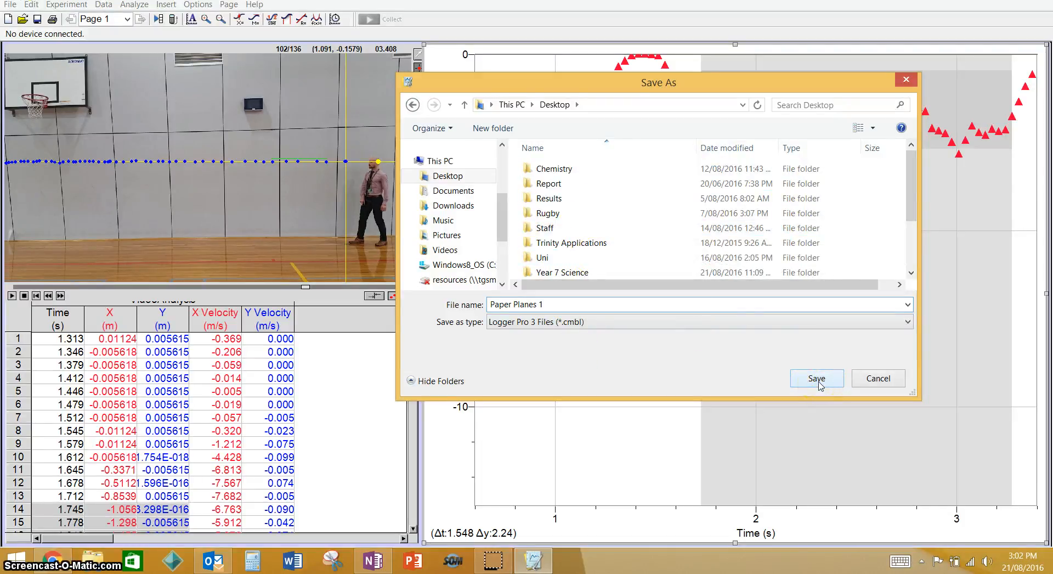
click(878, 378)
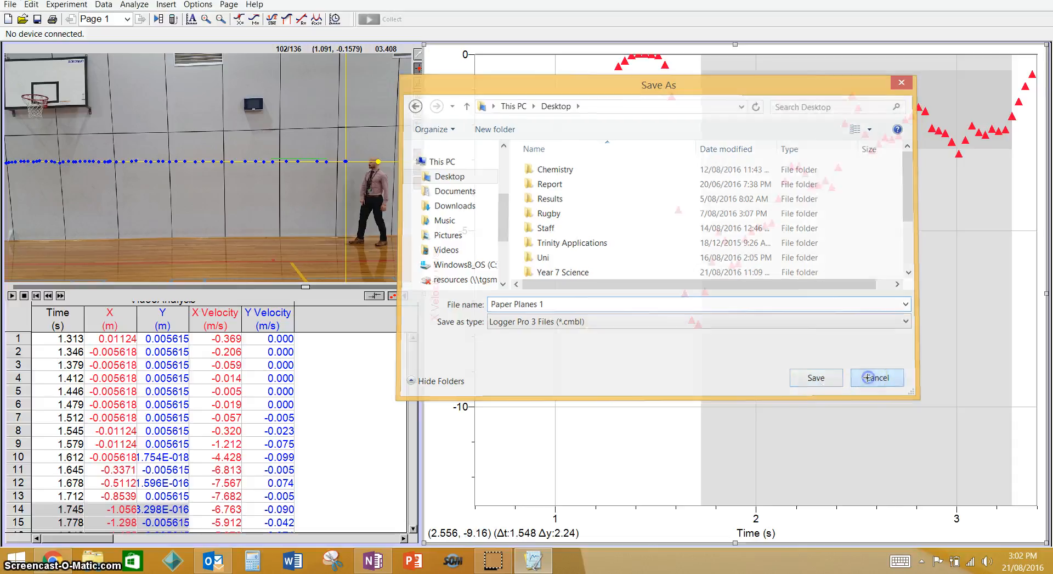